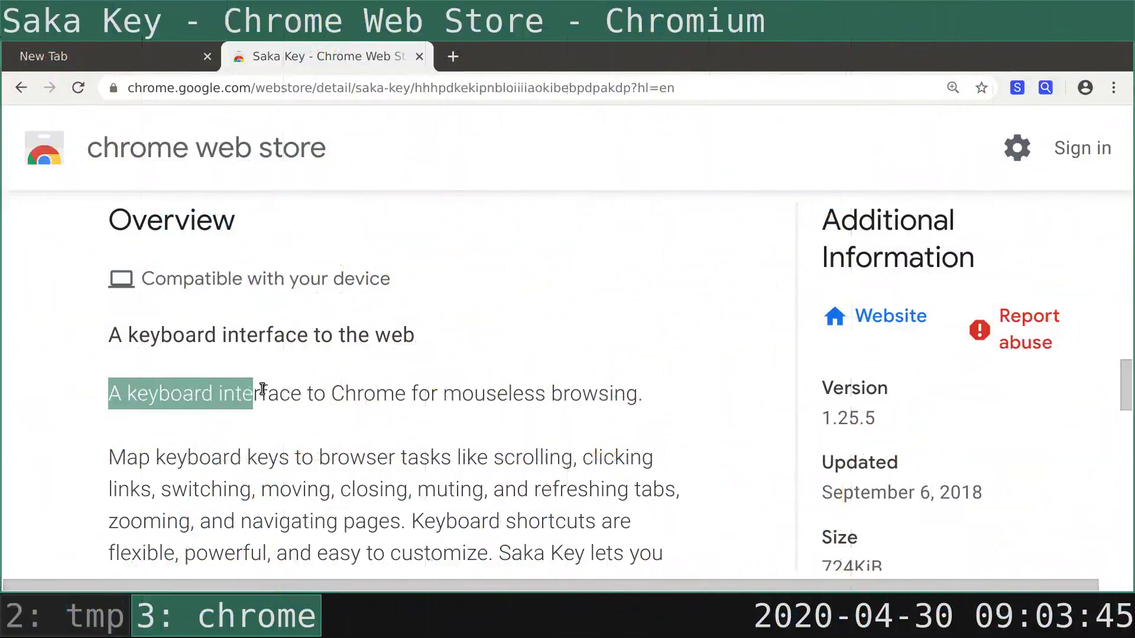
Step: Close the Saka Key store tab and run the Google search for keyboard shortcuts
drag(258, 392, 661, 387)
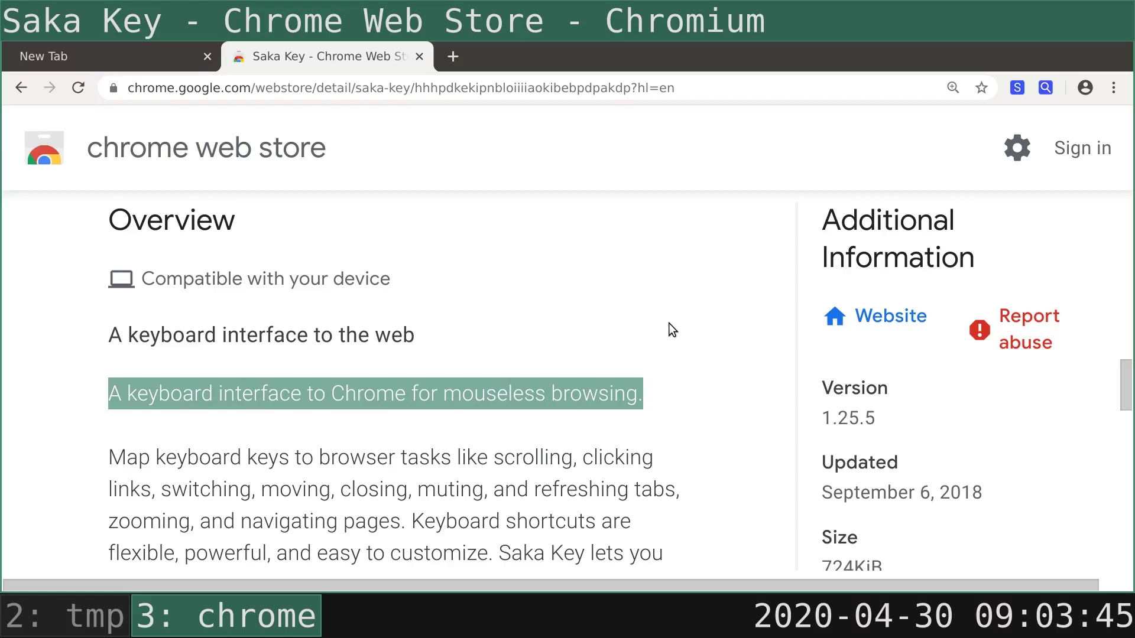
click(668, 323)
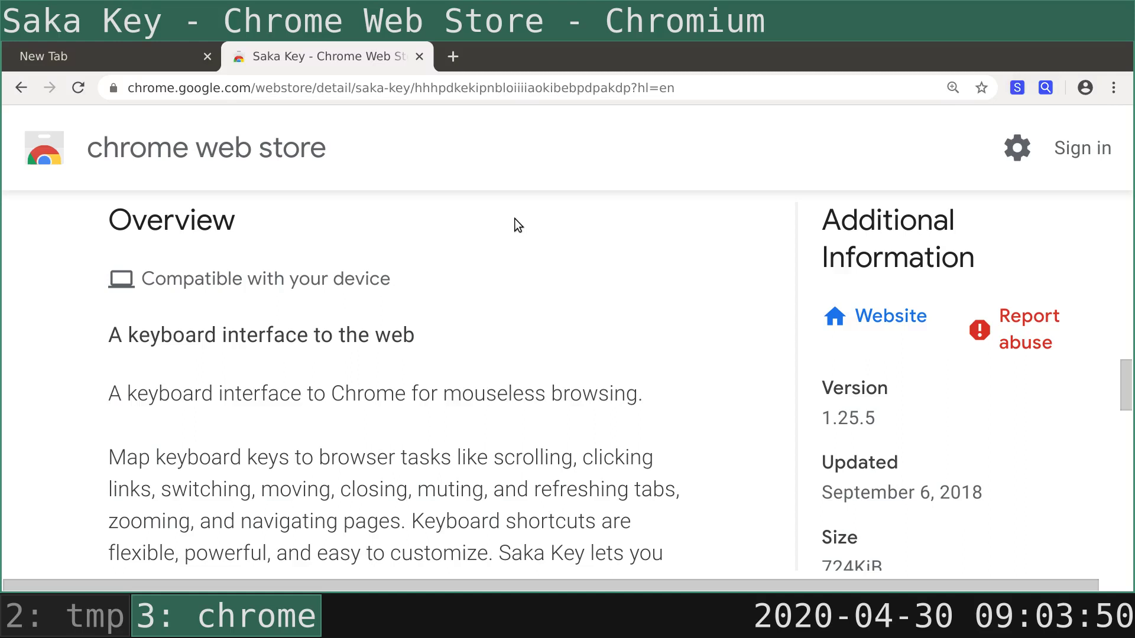
key(ctrl+w)
text(k)
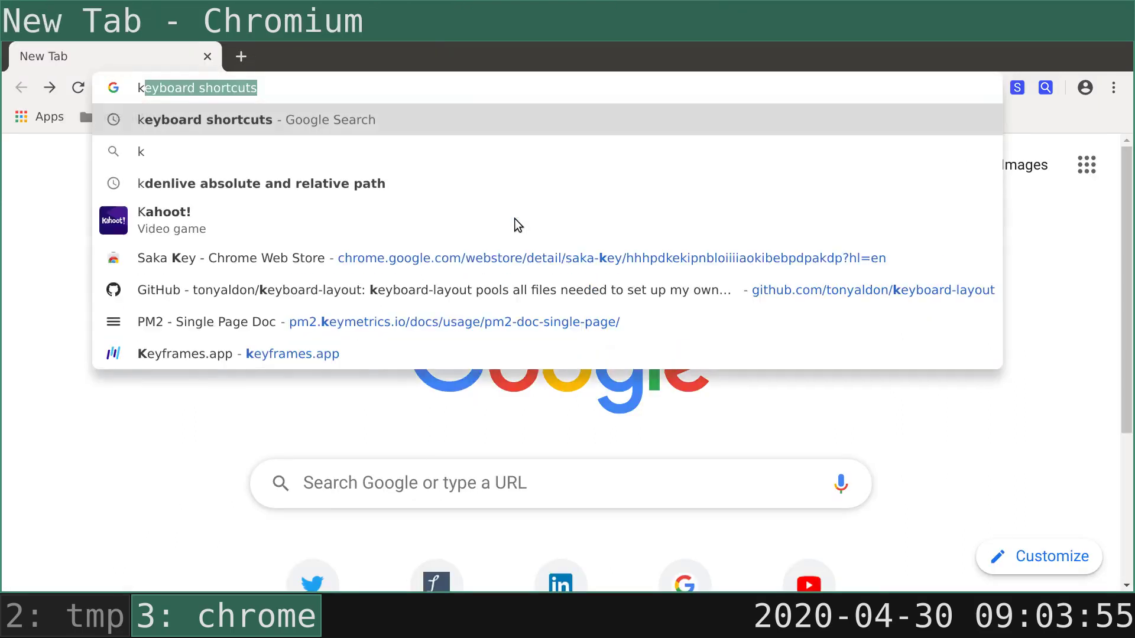
key(Return)
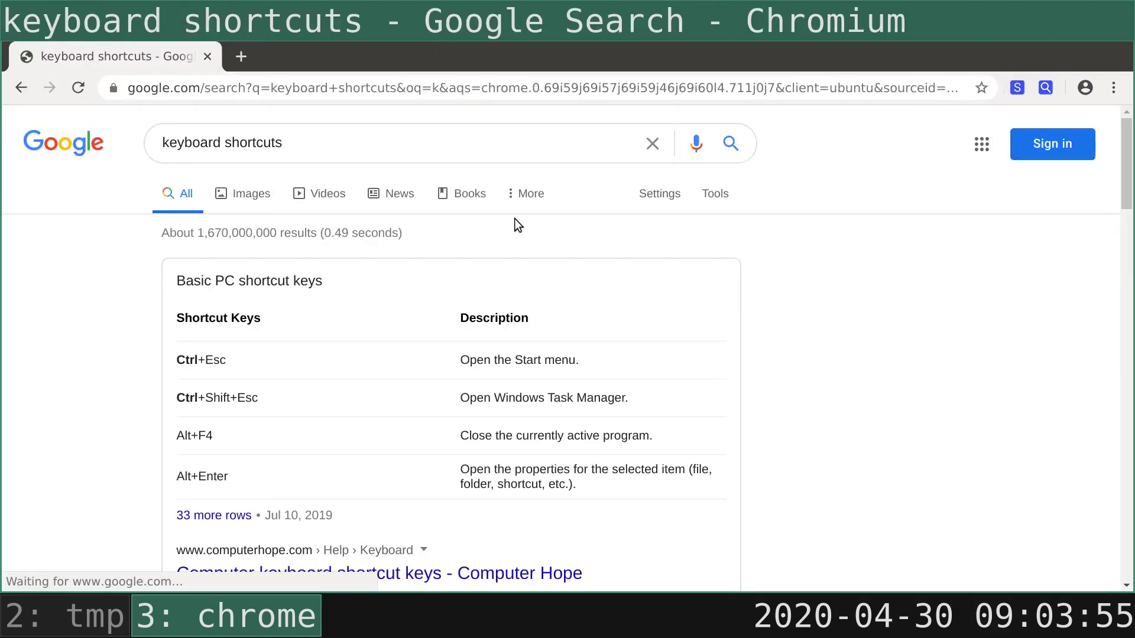
Step: Open Google Images through the o link hint, then go back to the web results
key(o)
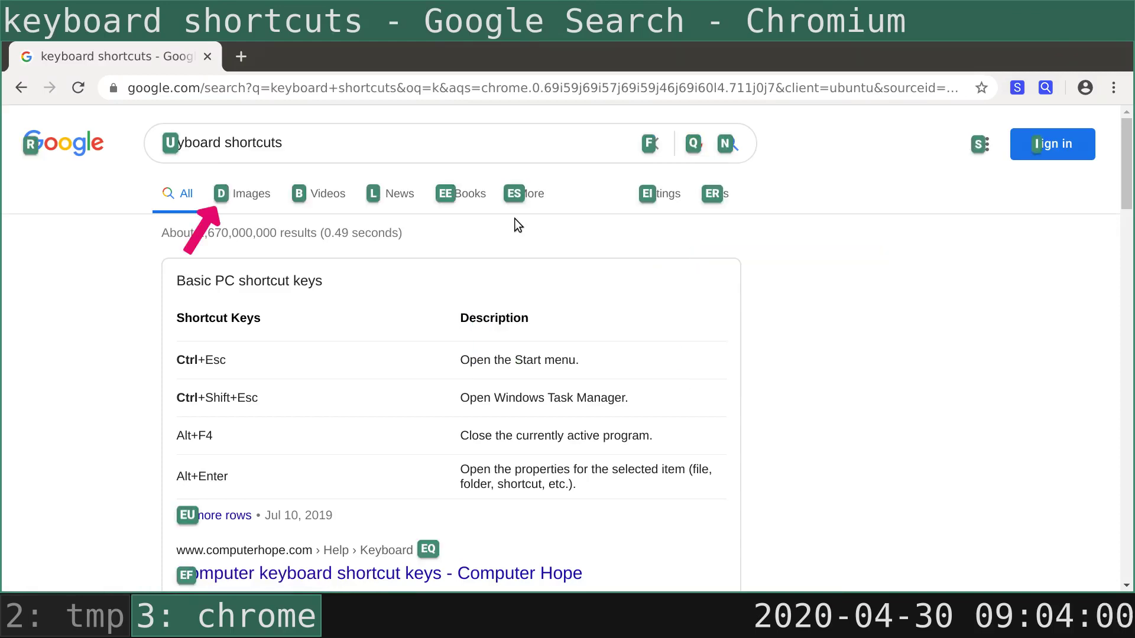
key(d)
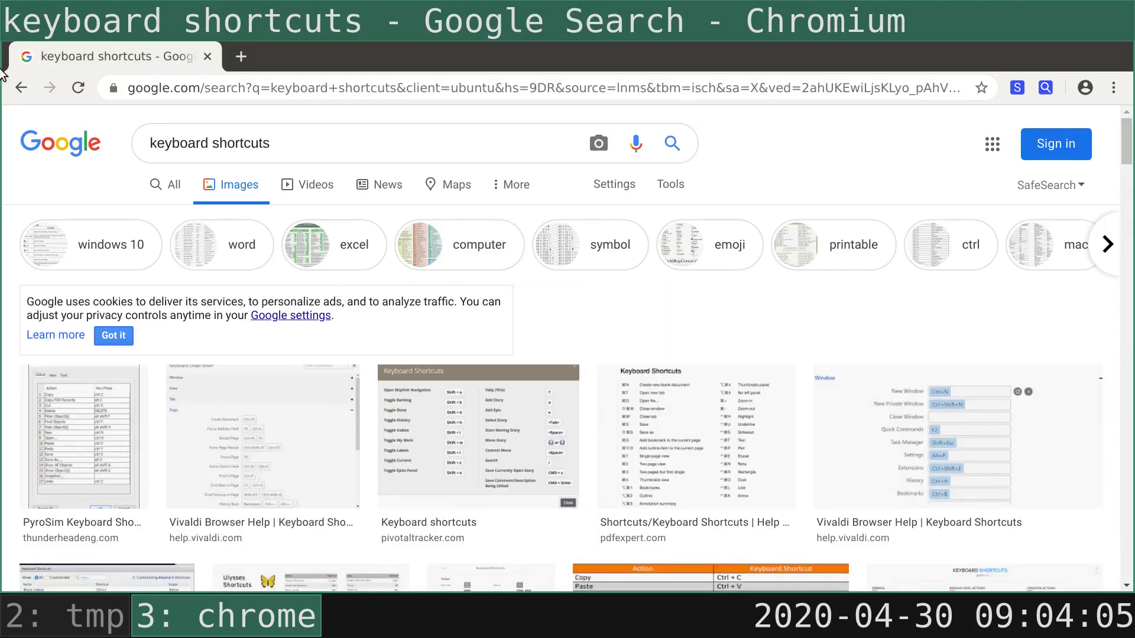
click(22, 89)
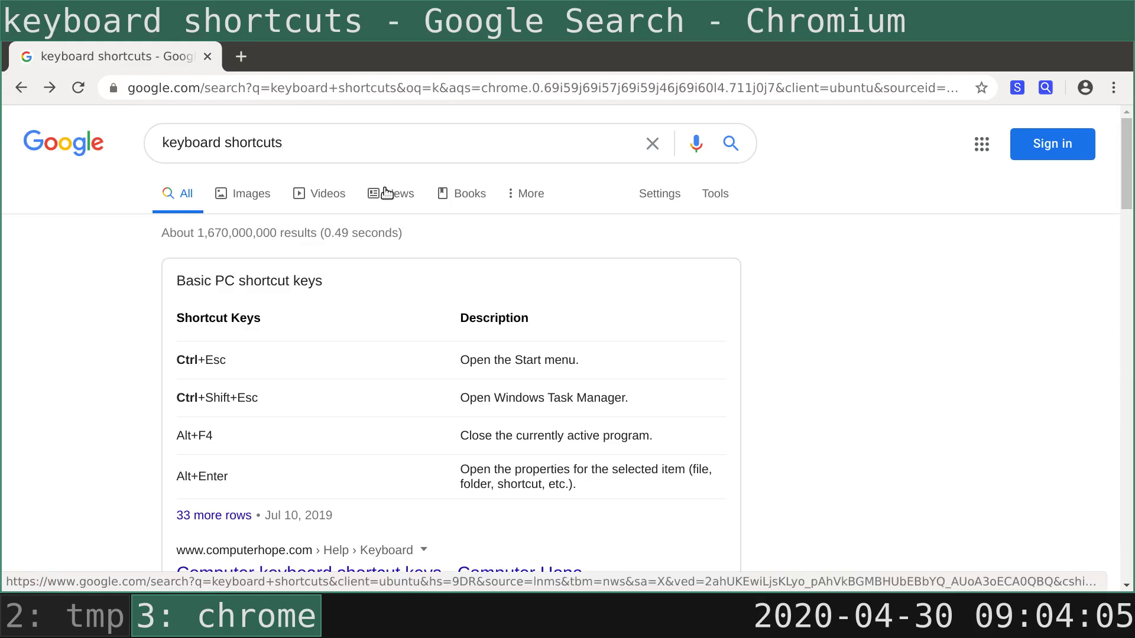
Step: Open Images in a background tab with the l hint, switch to it, then close it
key(l)
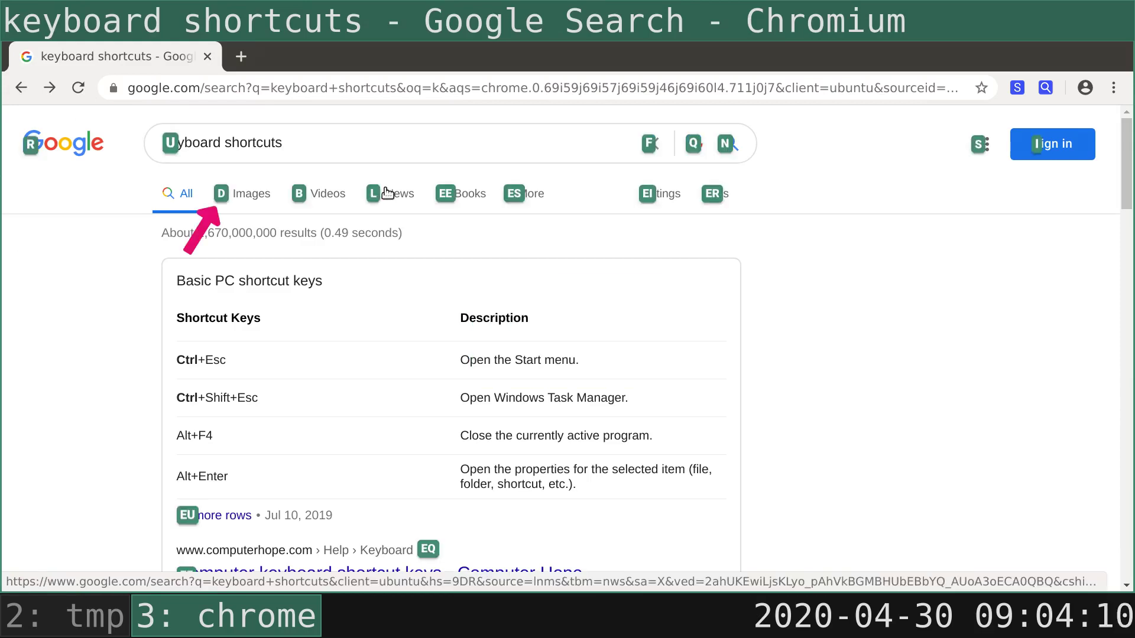
key(d)
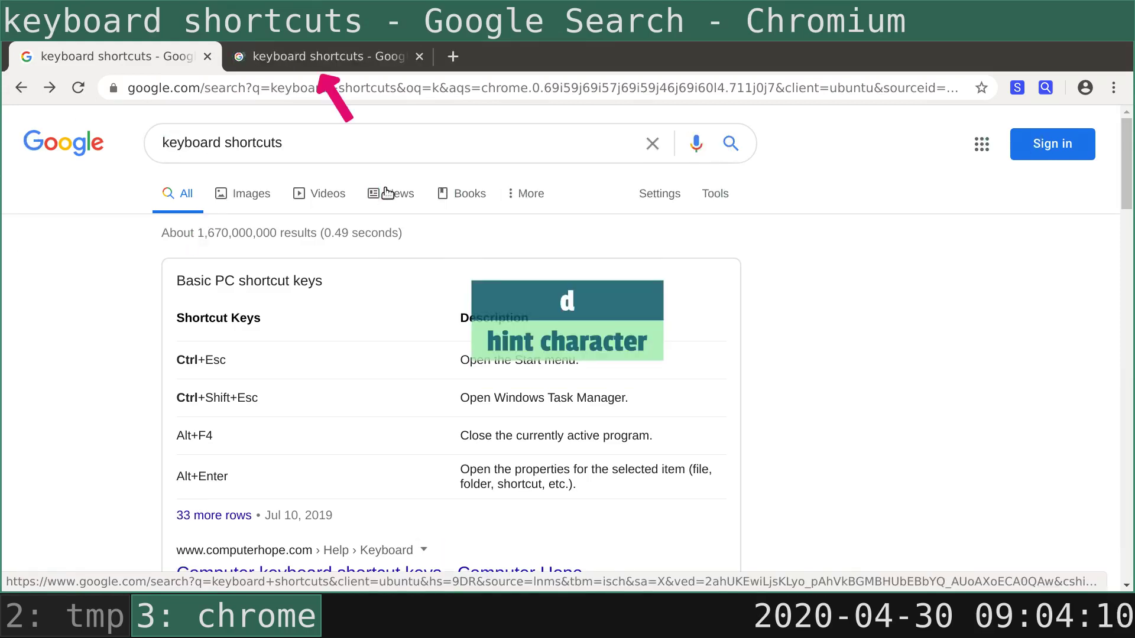
click(324, 56)
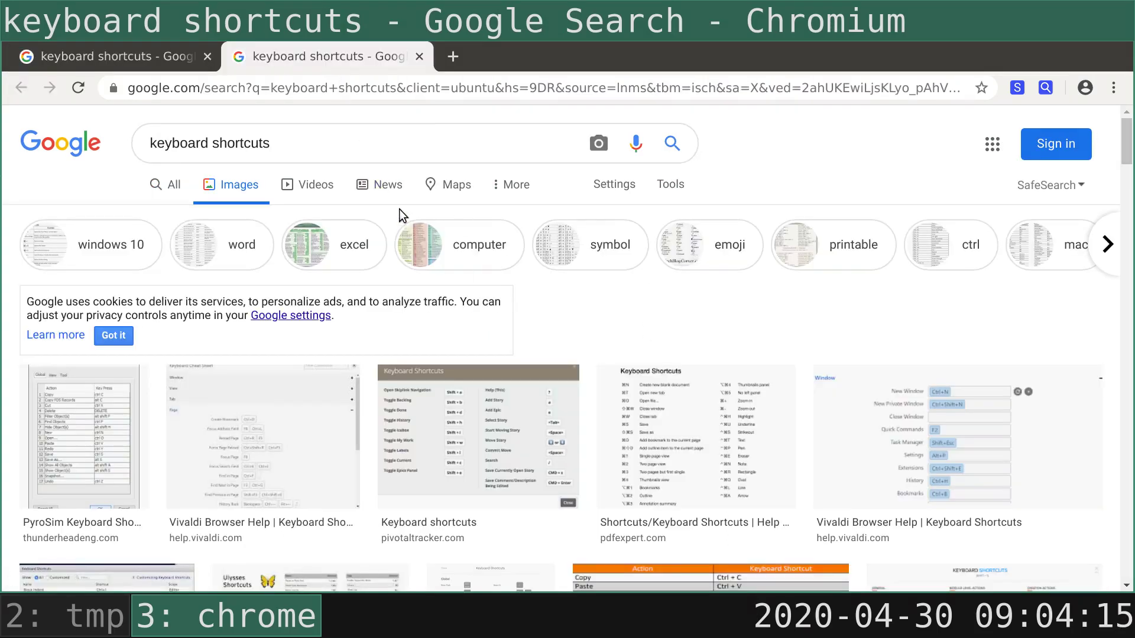
click(419, 56)
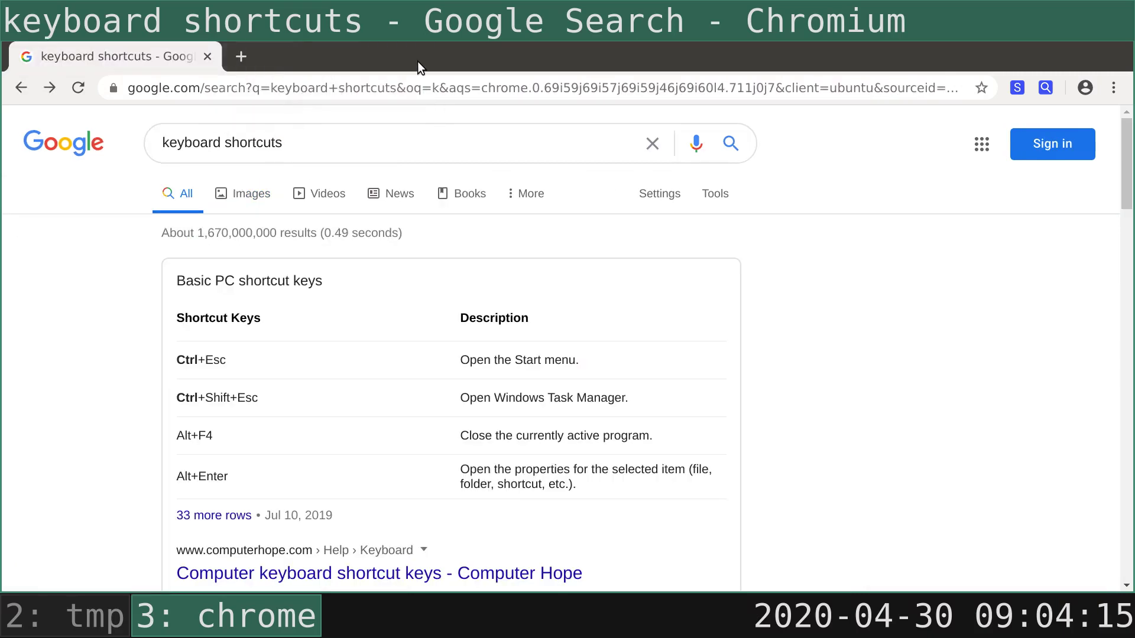
Step: In Saka Key's Link Hints options, replace the hint characters with abcdeobe
click(1017, 89)
scroll(1020, 141, down, 1)
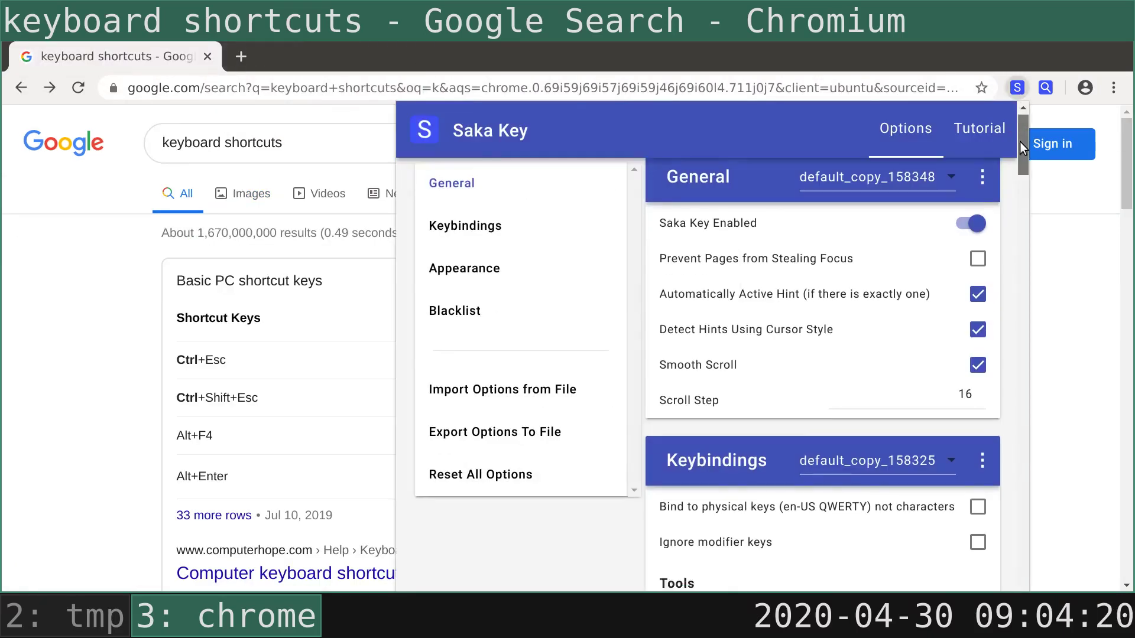
drag(1019, 143, 1015, 193)
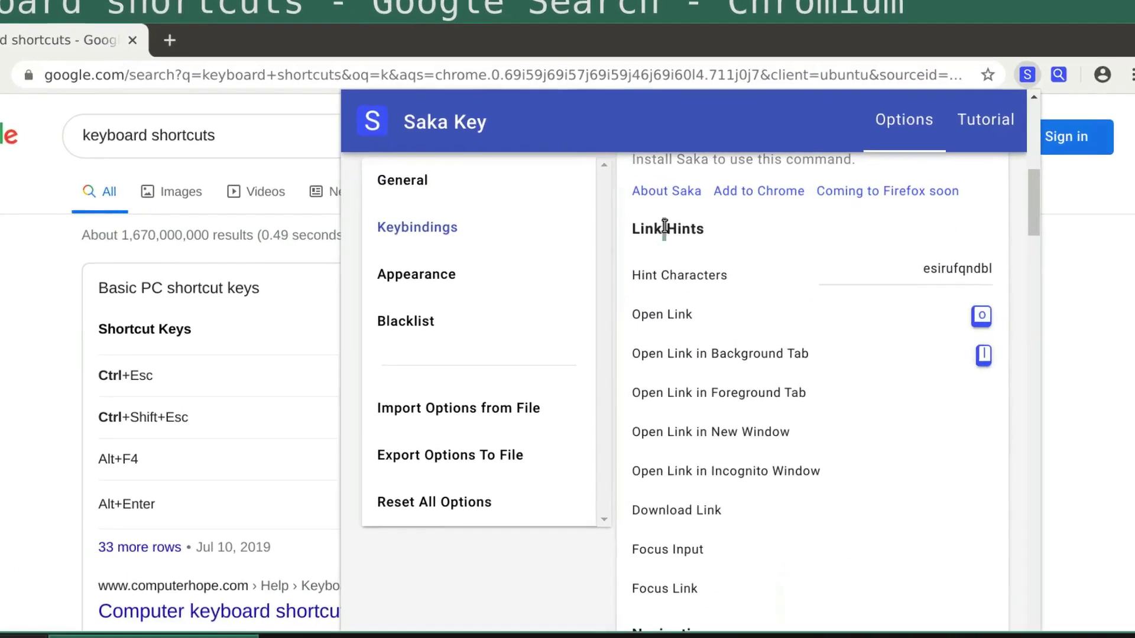
triple_click(689, 226)
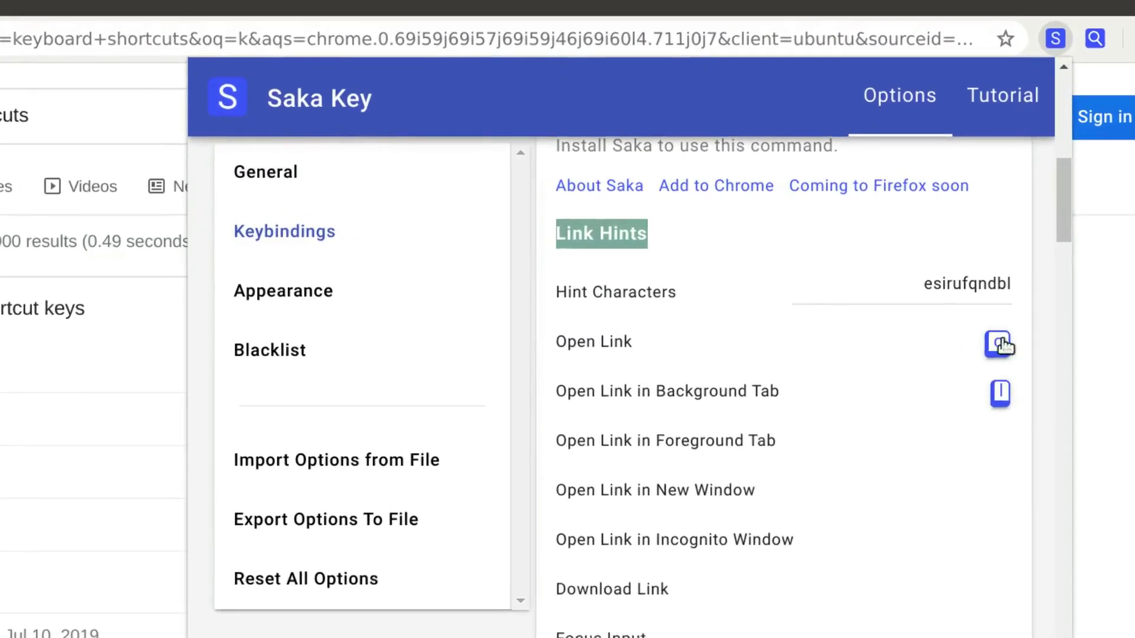
double_click(986, 290)
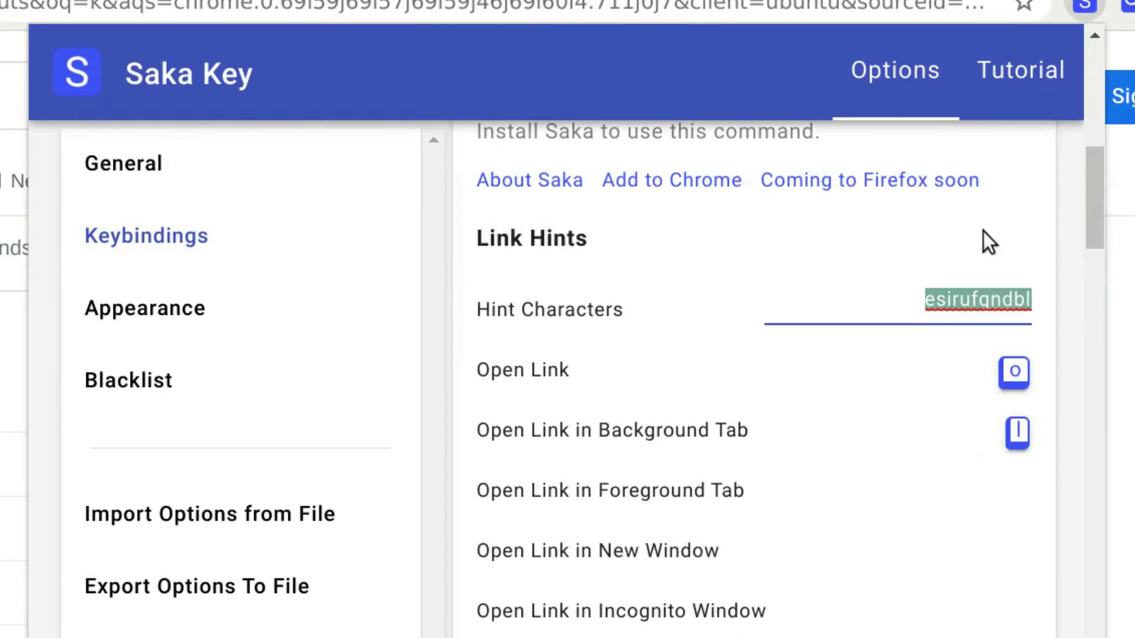
text(abcde)
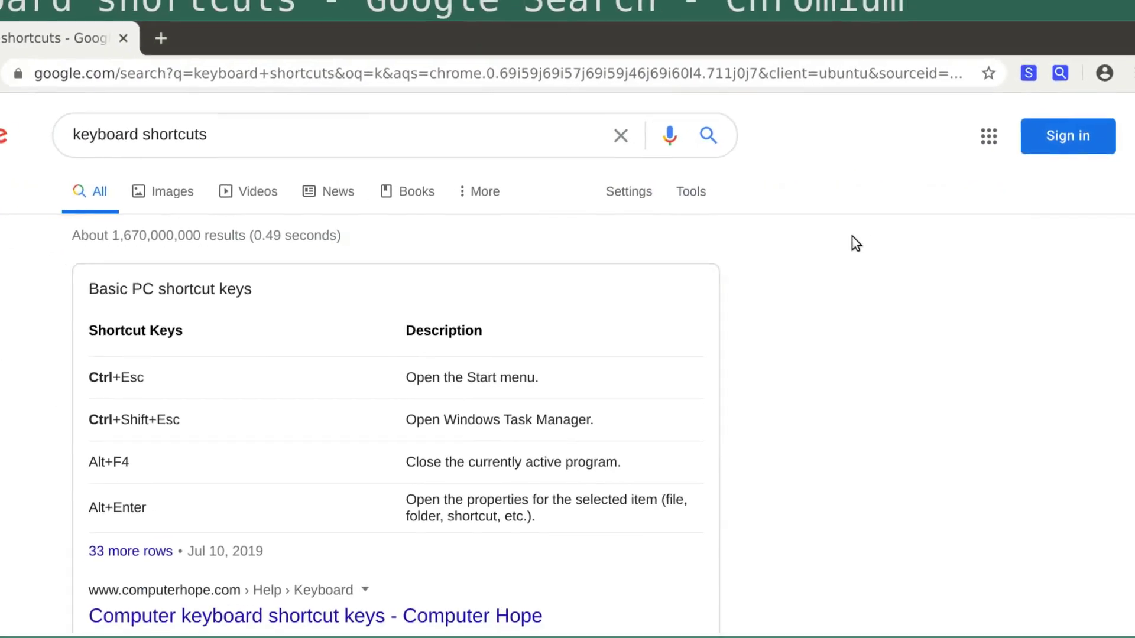
text(o)
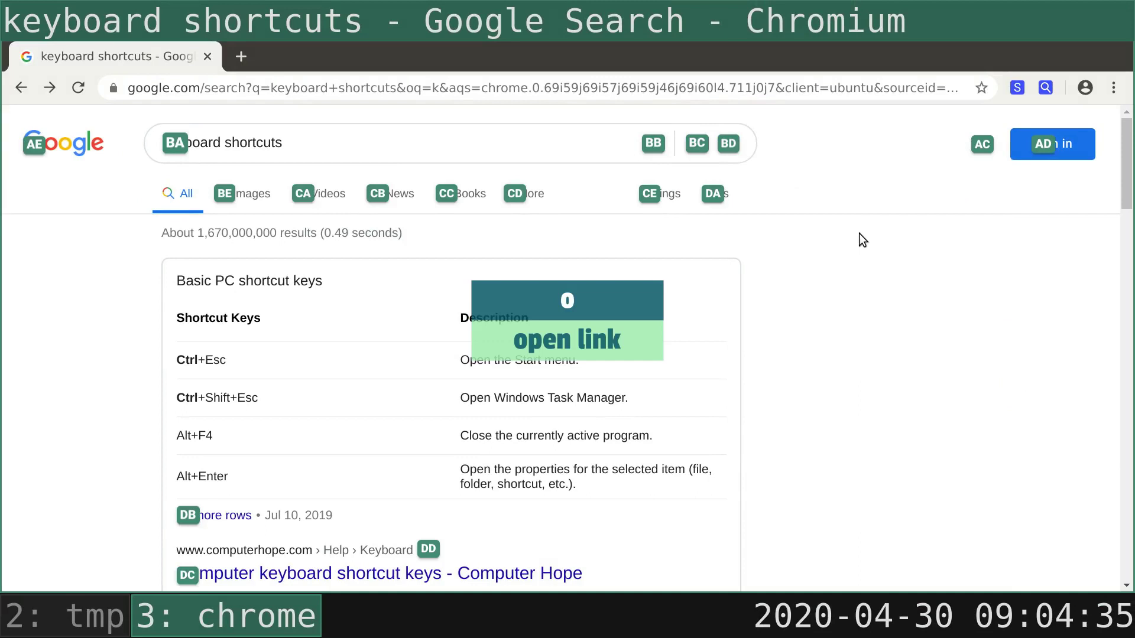
text(be)
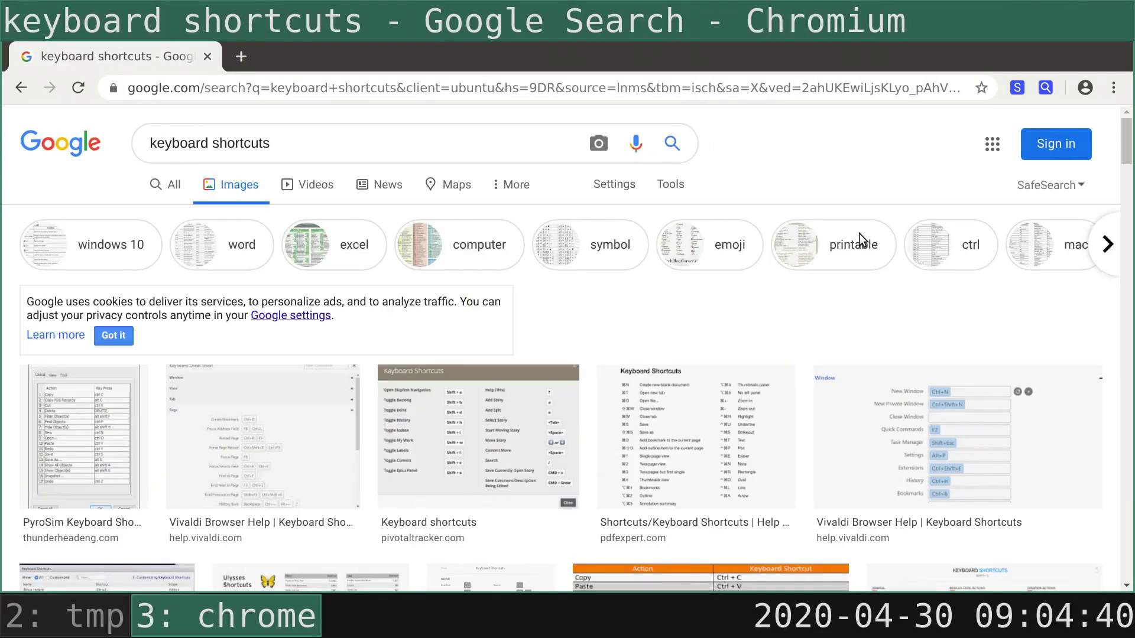
click(22, 87)
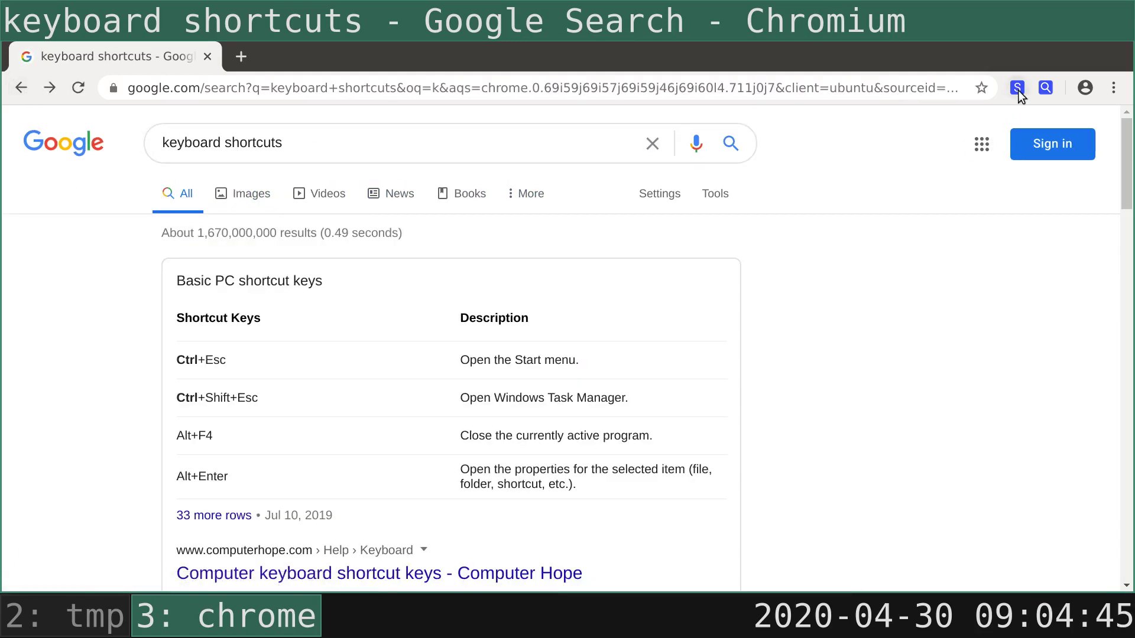
Step: Add l as a second keybinding for Open Link in Saka Key's options
click(1017, 90)
drag(1025, 151, 1020, 203)
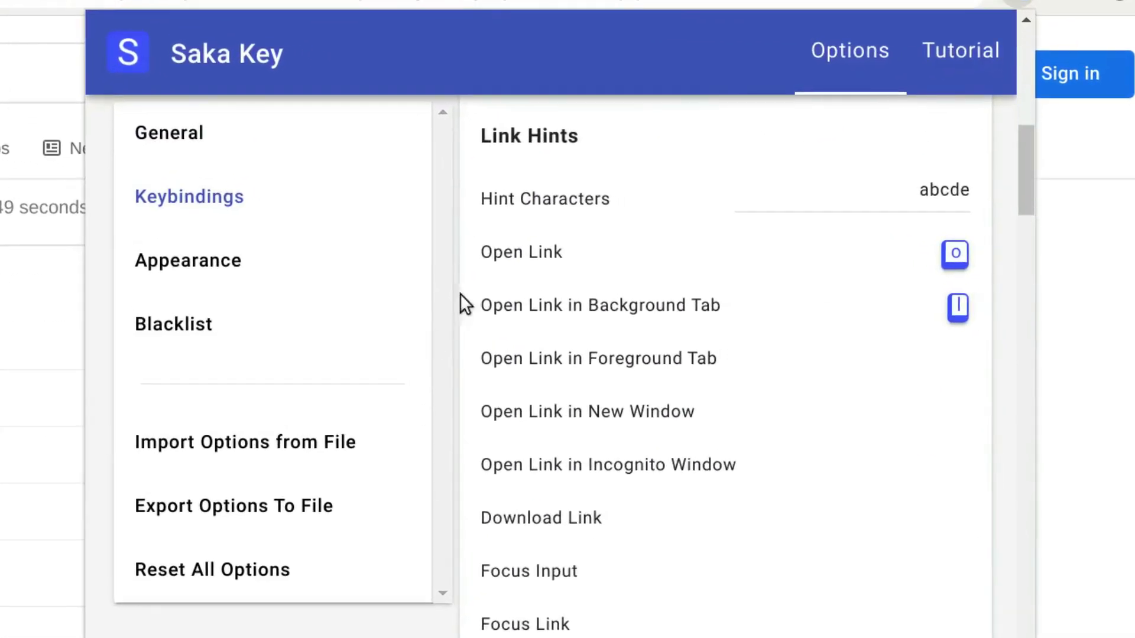
click(547, 252)
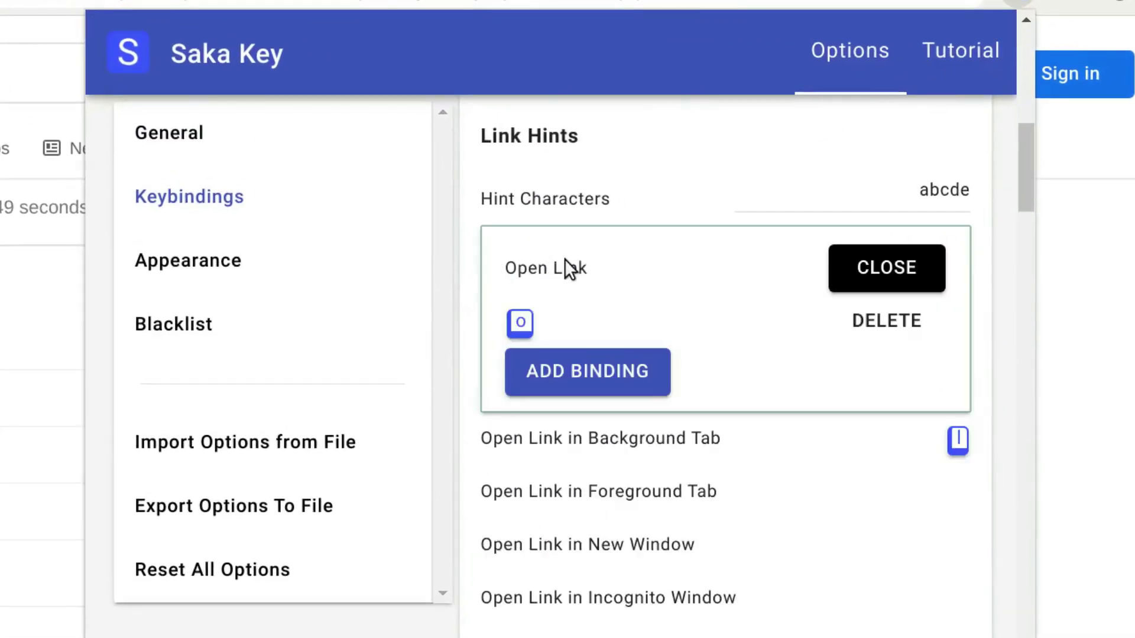
click(598, 358)
key(l)
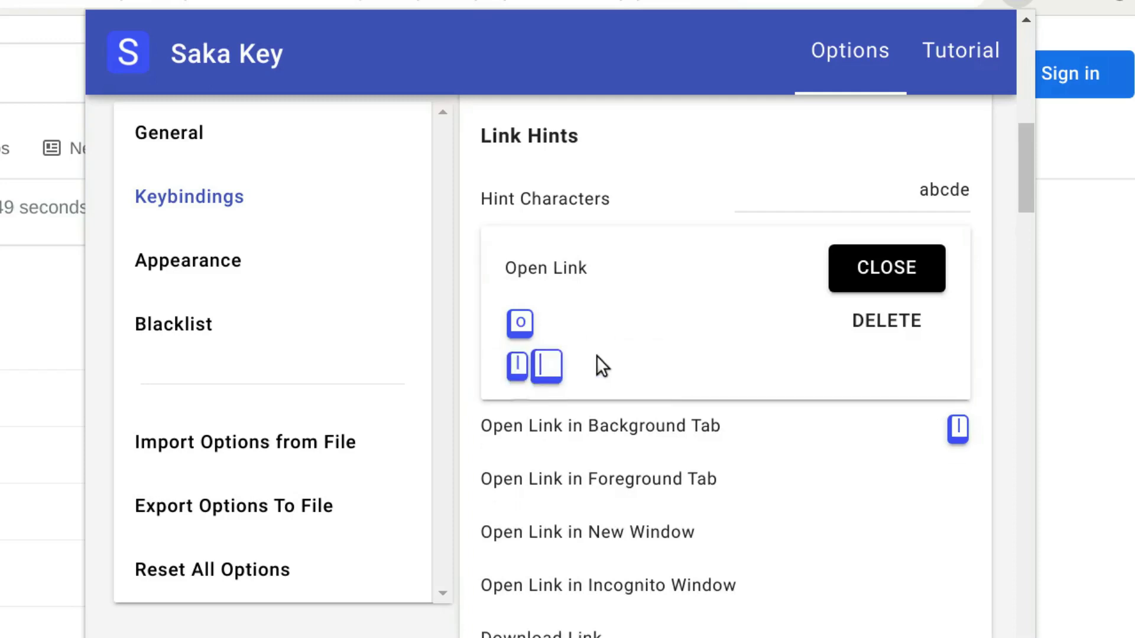
key(Return)
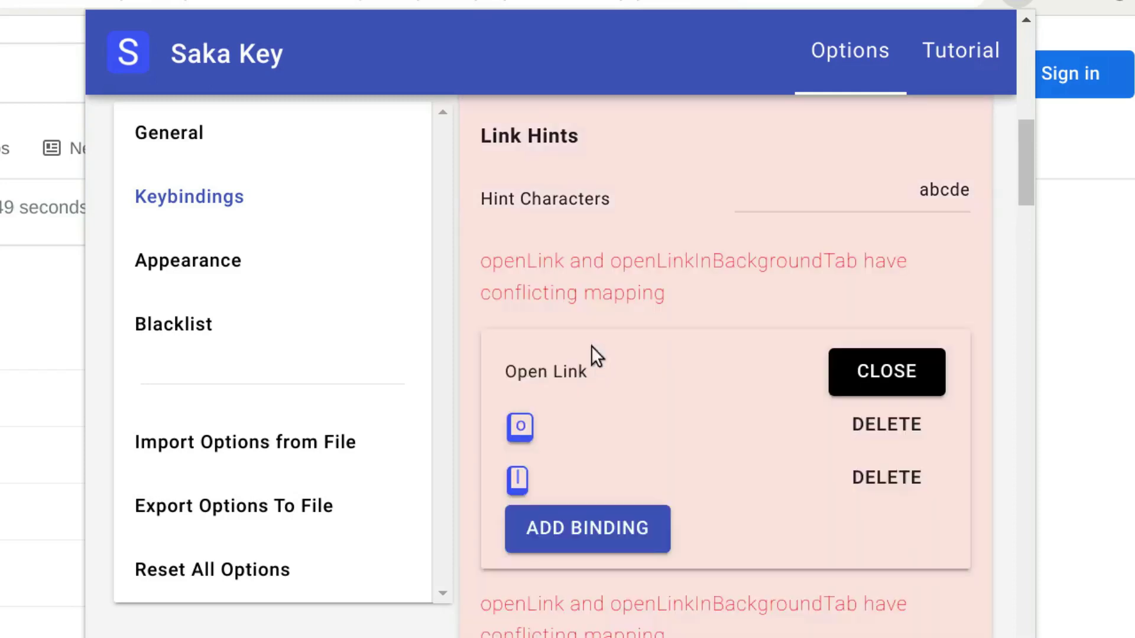
Step: Remove the conflicting l binding, bind Open Link to Shift+L instead, and close the options
drag(485, 296, 688, 295)
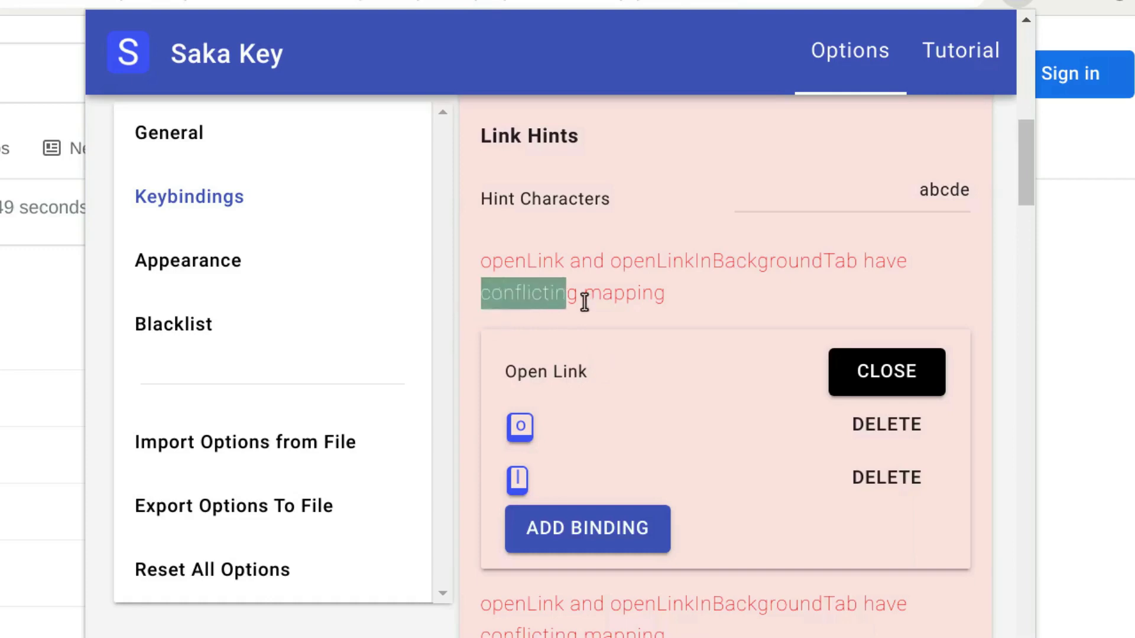
click(687, 296)
scroll(688, 296, down, 2)
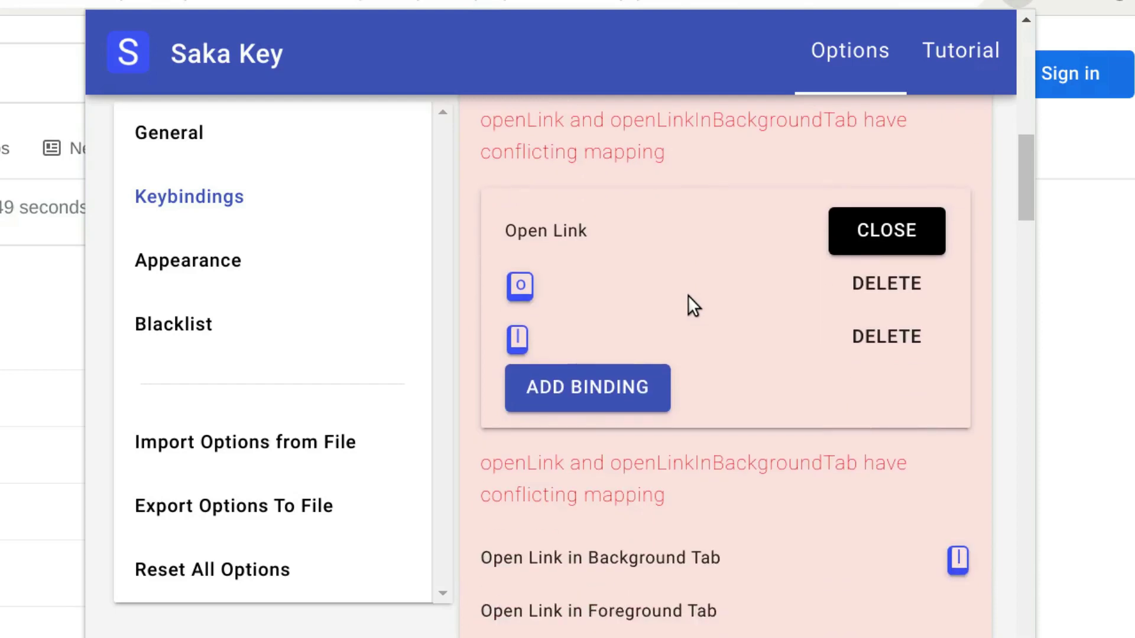
scroll(688, 295, down, 1)
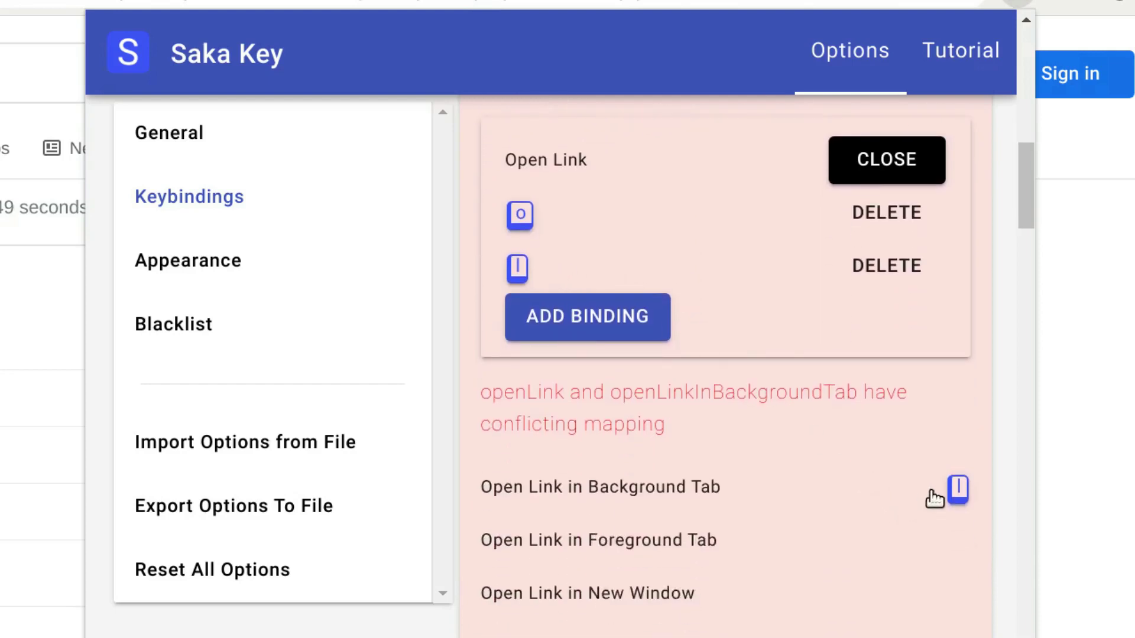
click(843, 270)
scroll(671, 172, up, 4)
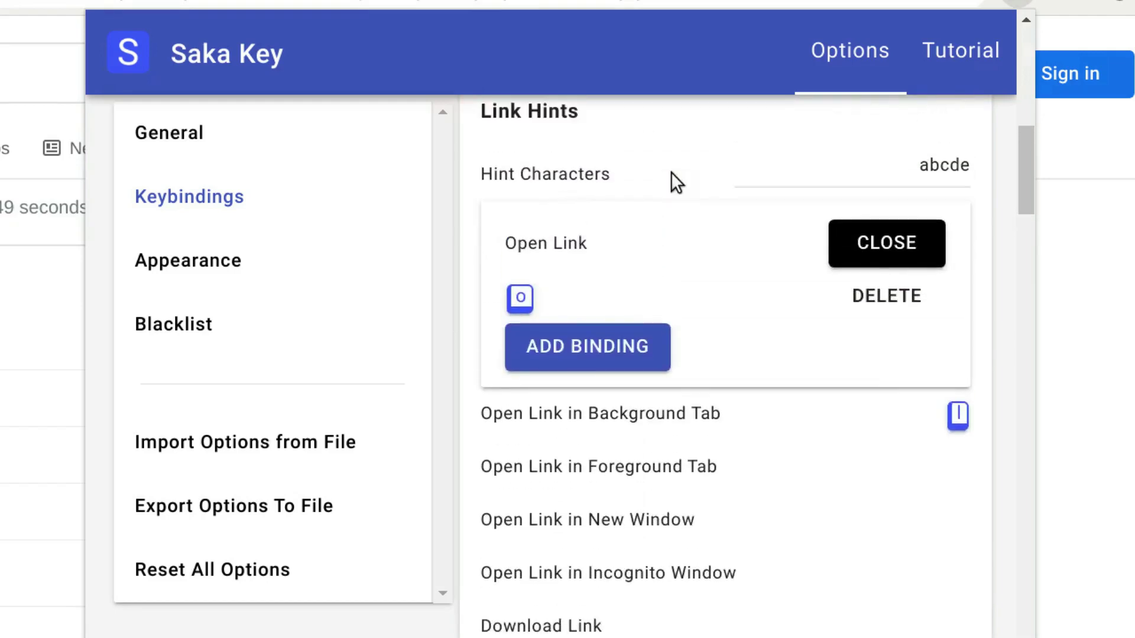
click(613, 377)
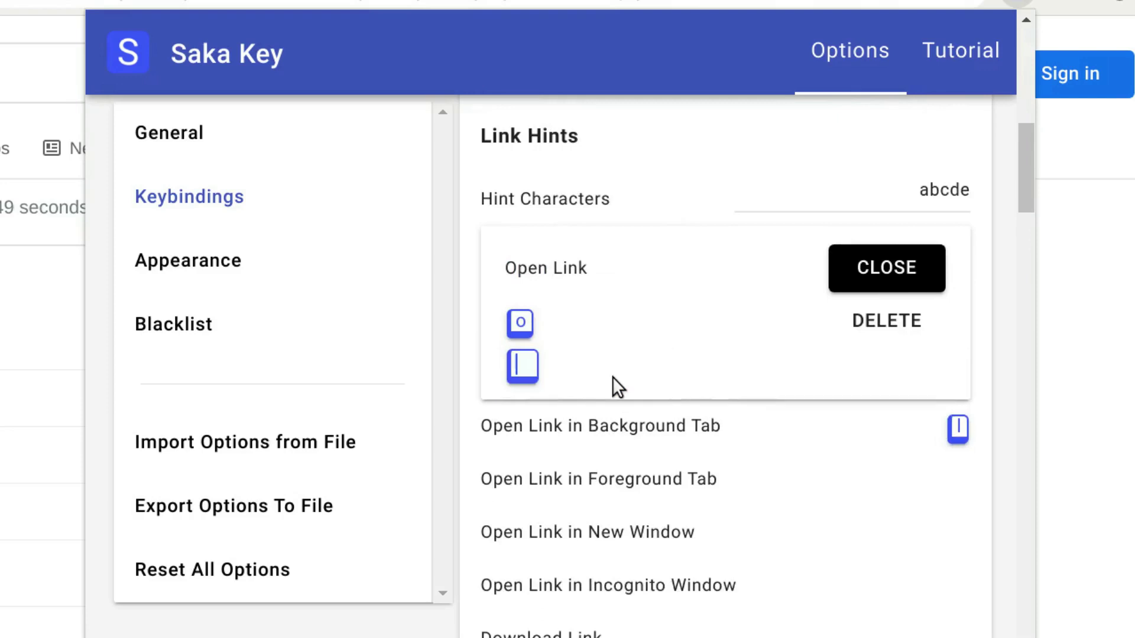
key(shift+l)
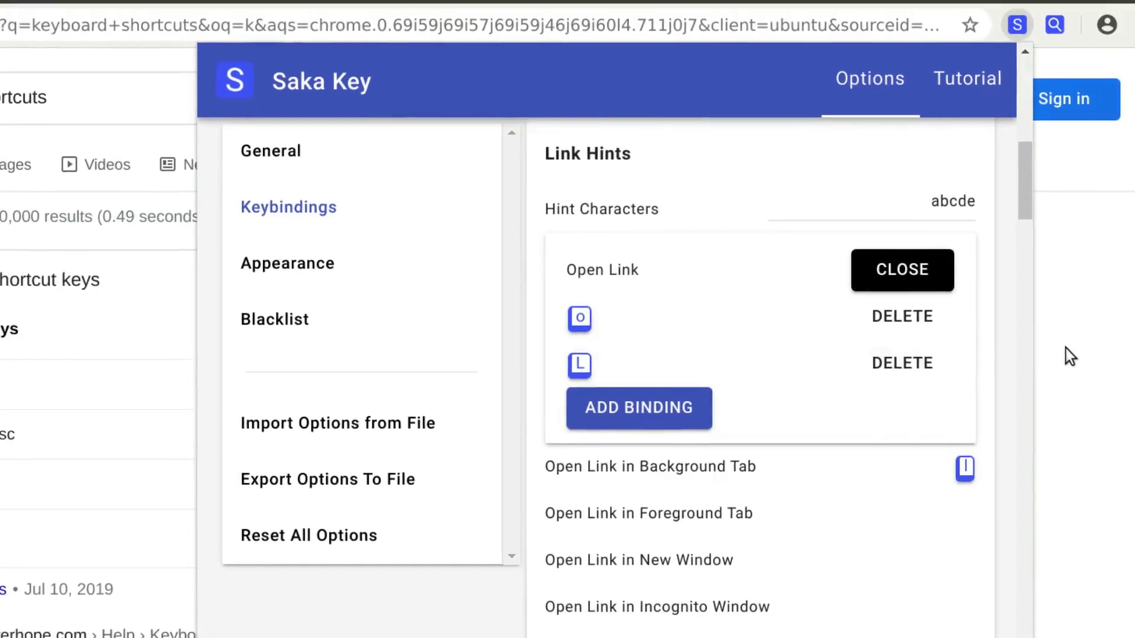
click(1065, 349)
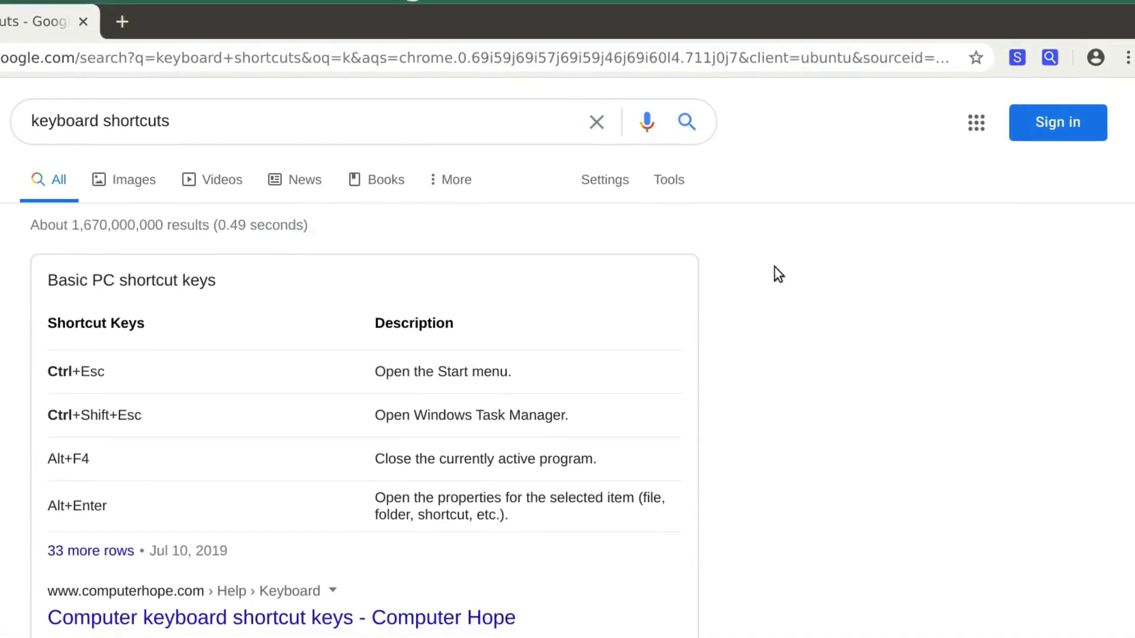
Step: Show link hints with L and follow the BE hint to Google Images
key(shift+l)
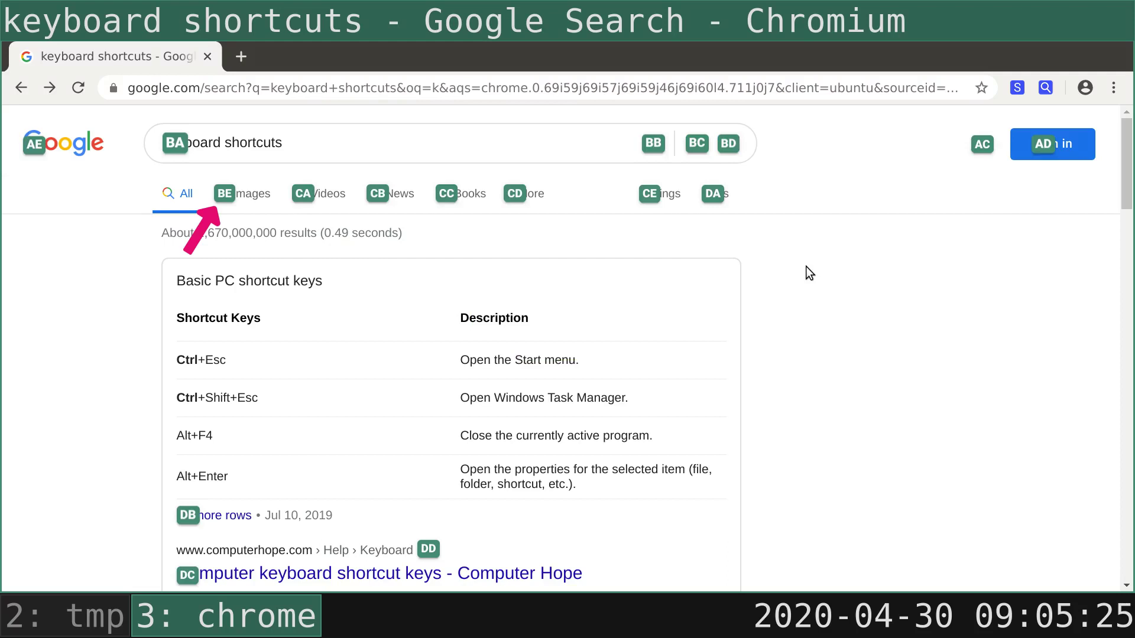
key(b)
key(e)
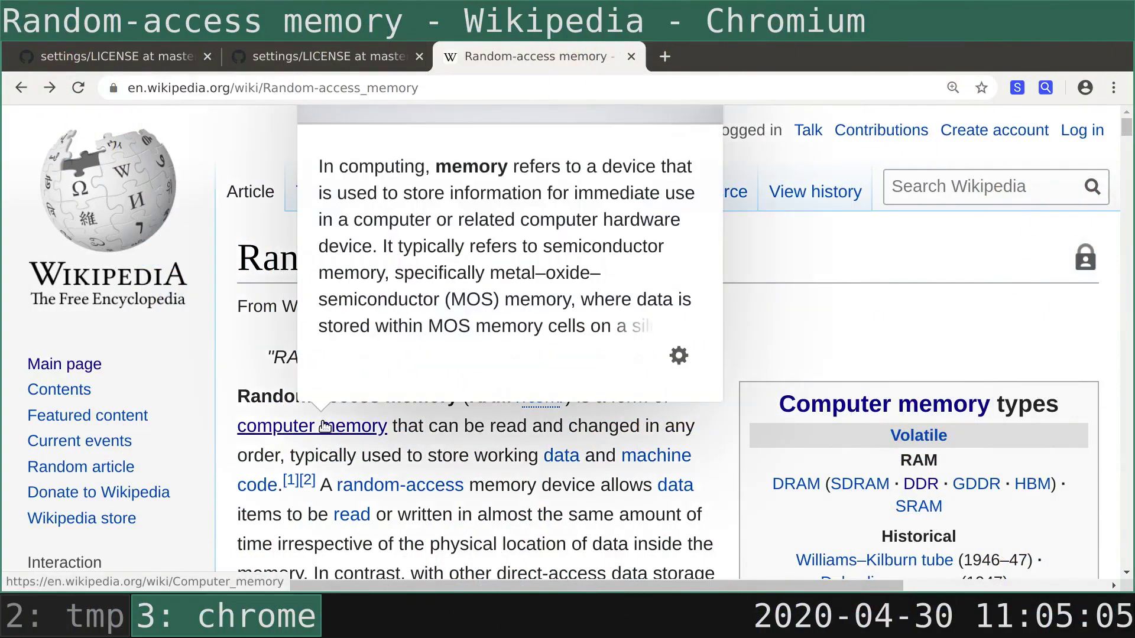
Step: Follow the Wikipedia links to Computer memory, Computing, then Computer
click(325, 426)
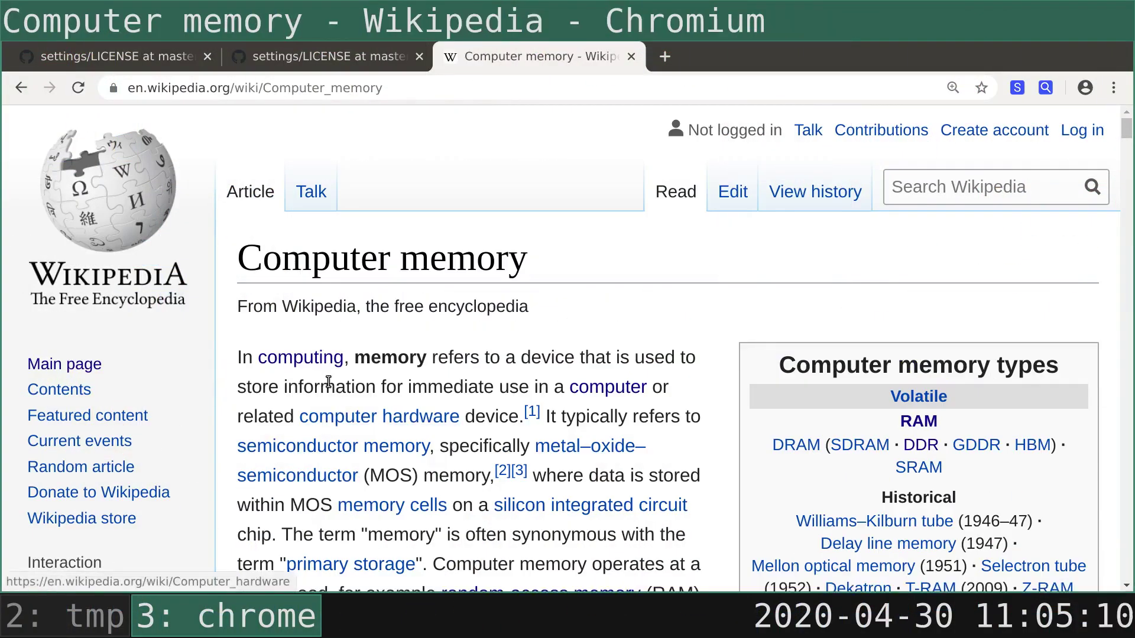
mouse_move(299, 356)
click(314, 363)
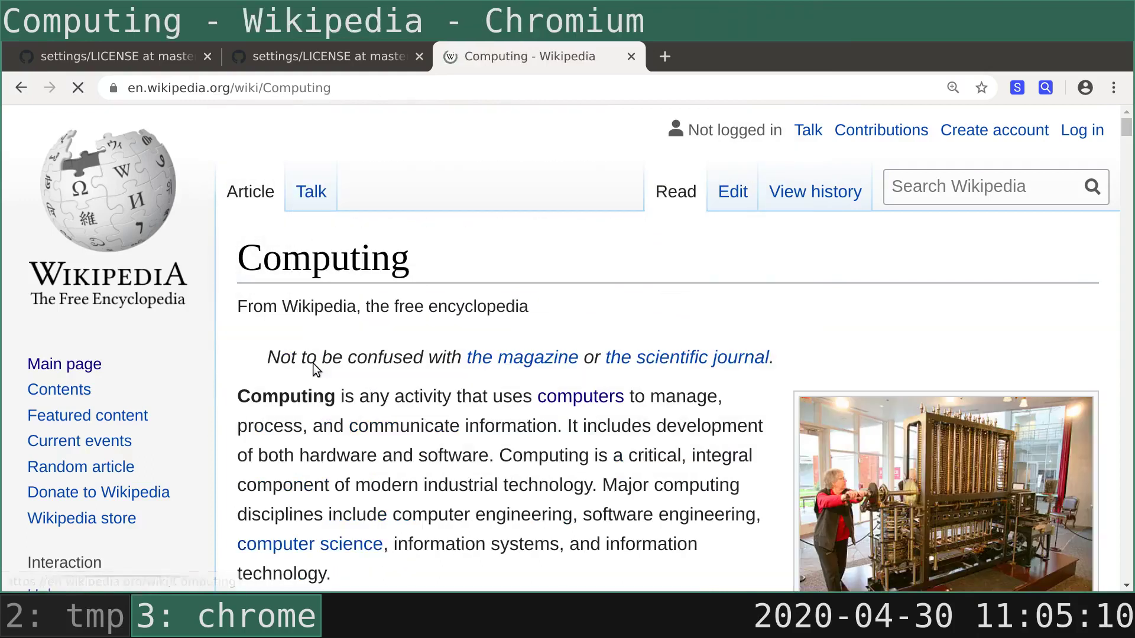
mouse_move(580, 396)
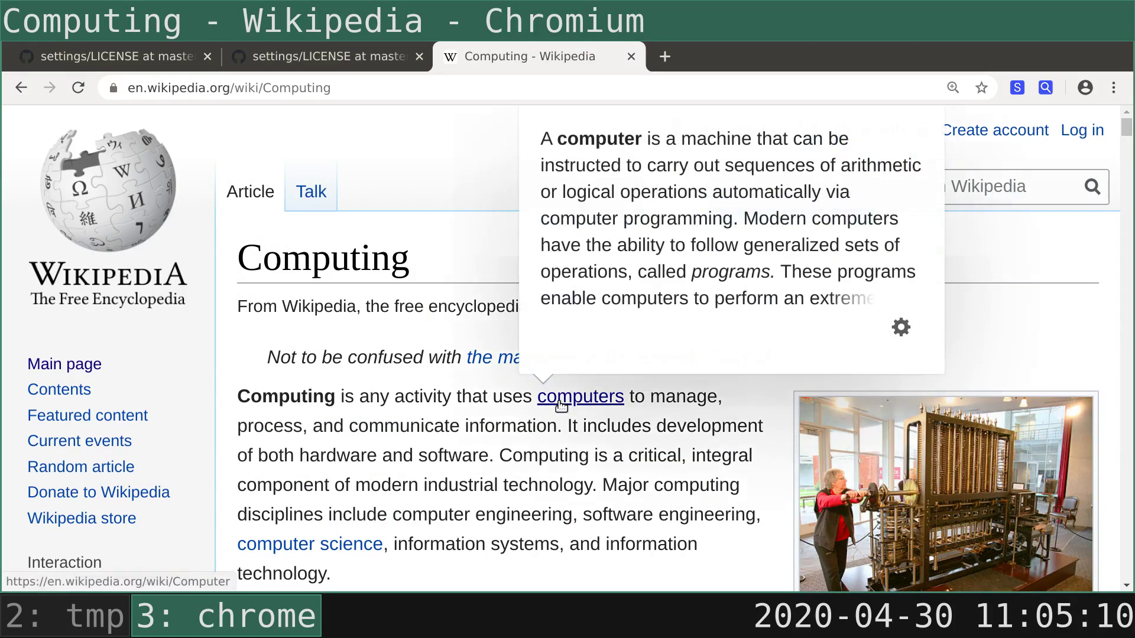
click(560, 404)
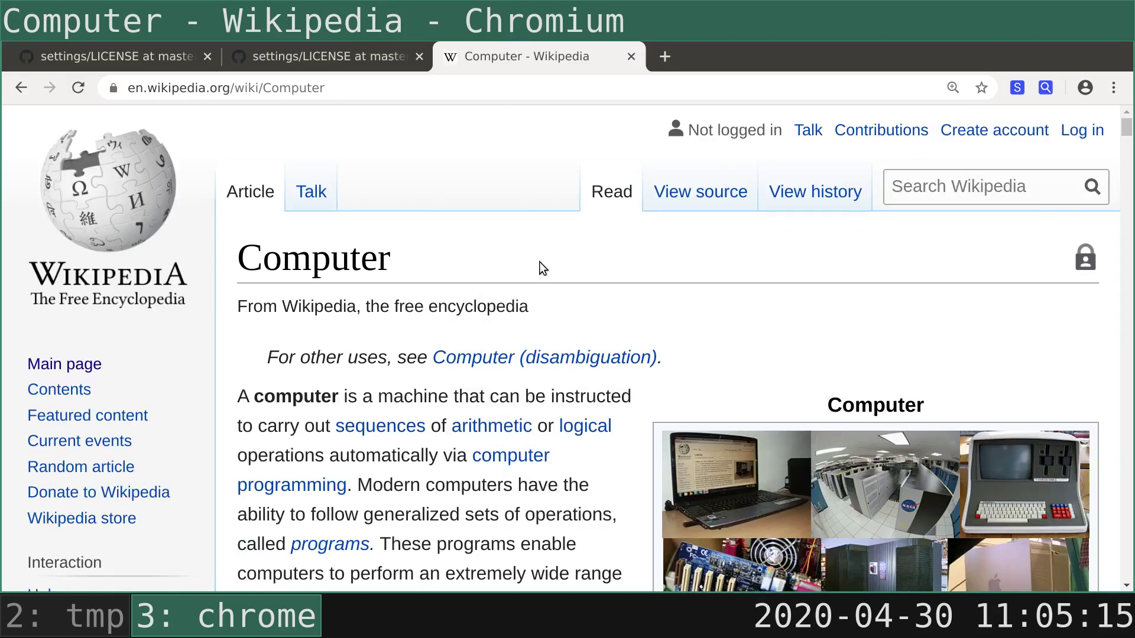
Step: Go back twice to Computer memory with b, then forward twice to Computer with f
key(b)
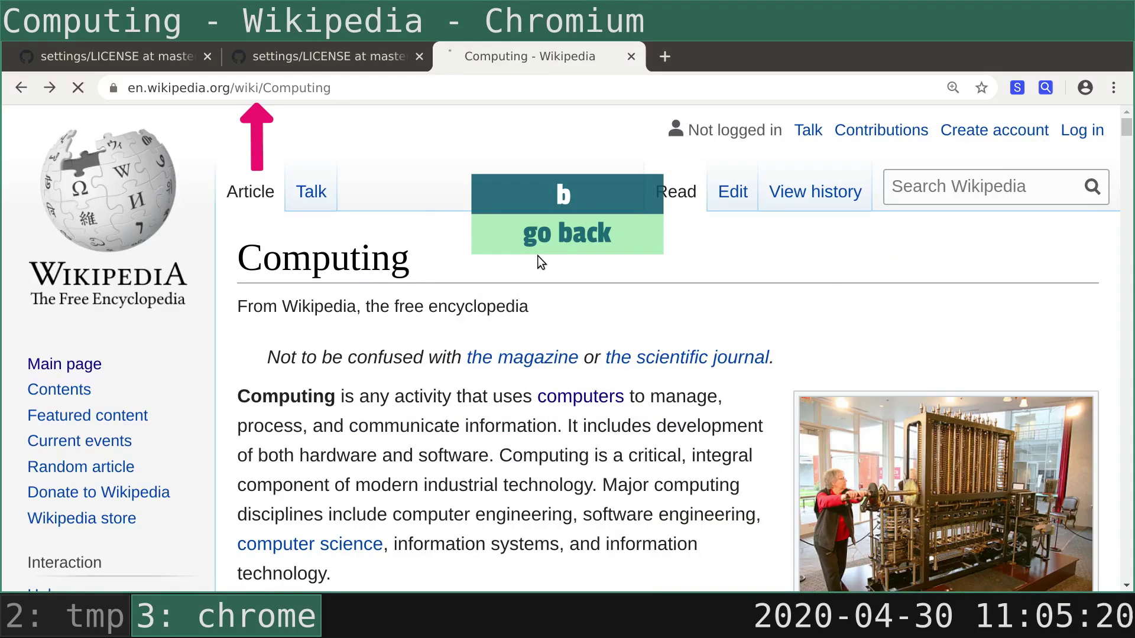
key(b)
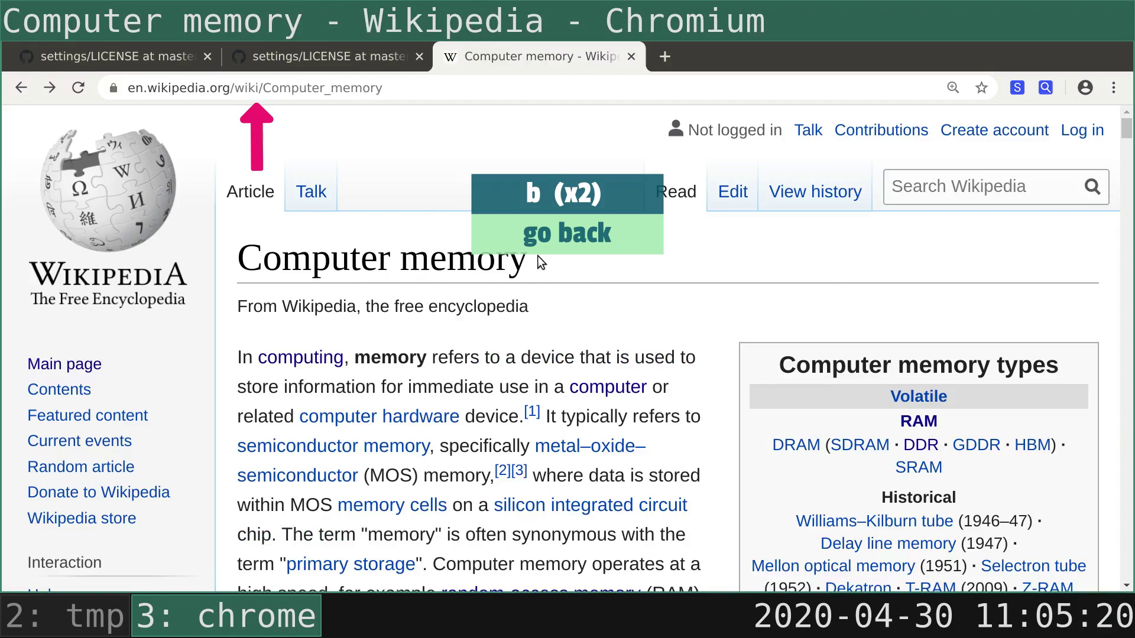
key(f)
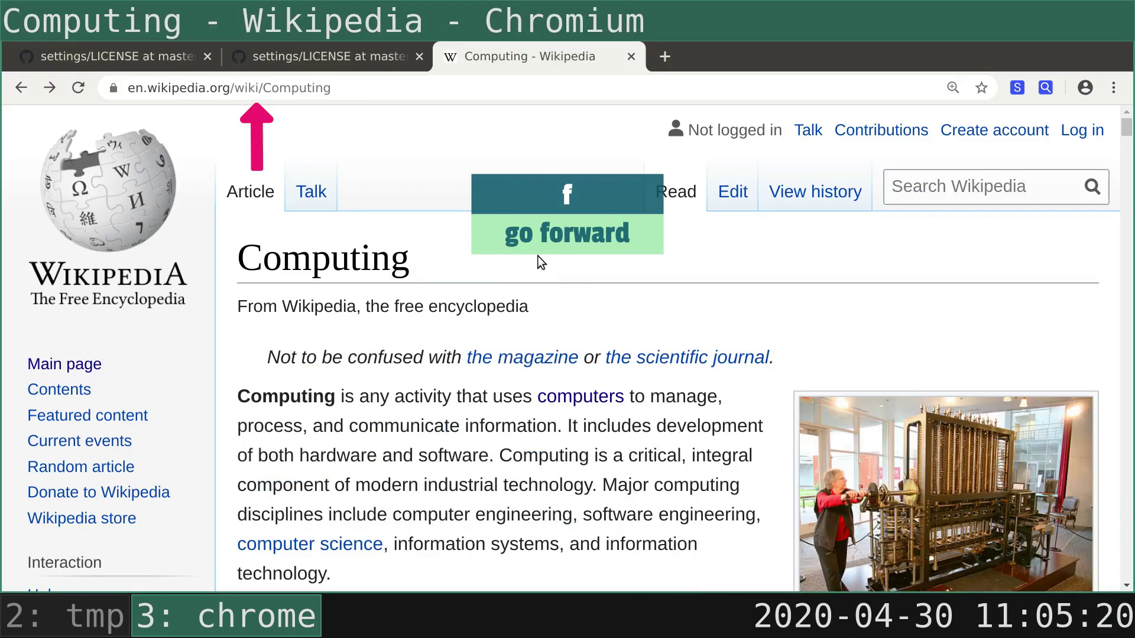
key(f)
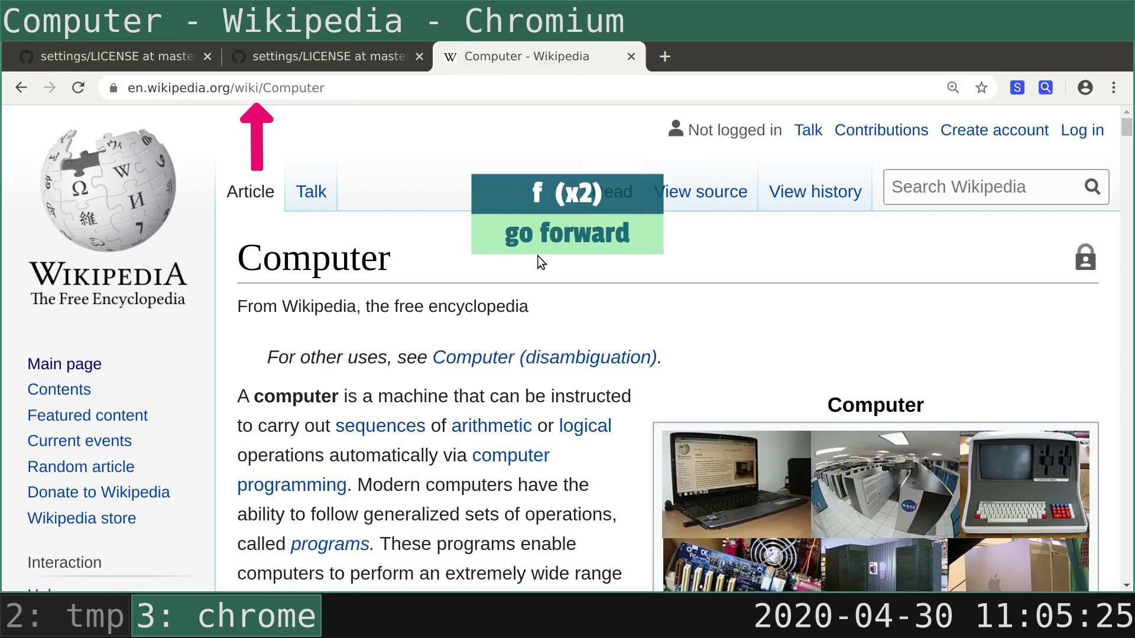
Step: Close the Wikipedia tab and climb the LICENSE URL three levels to the settings repository with p
key(ctrl+w)
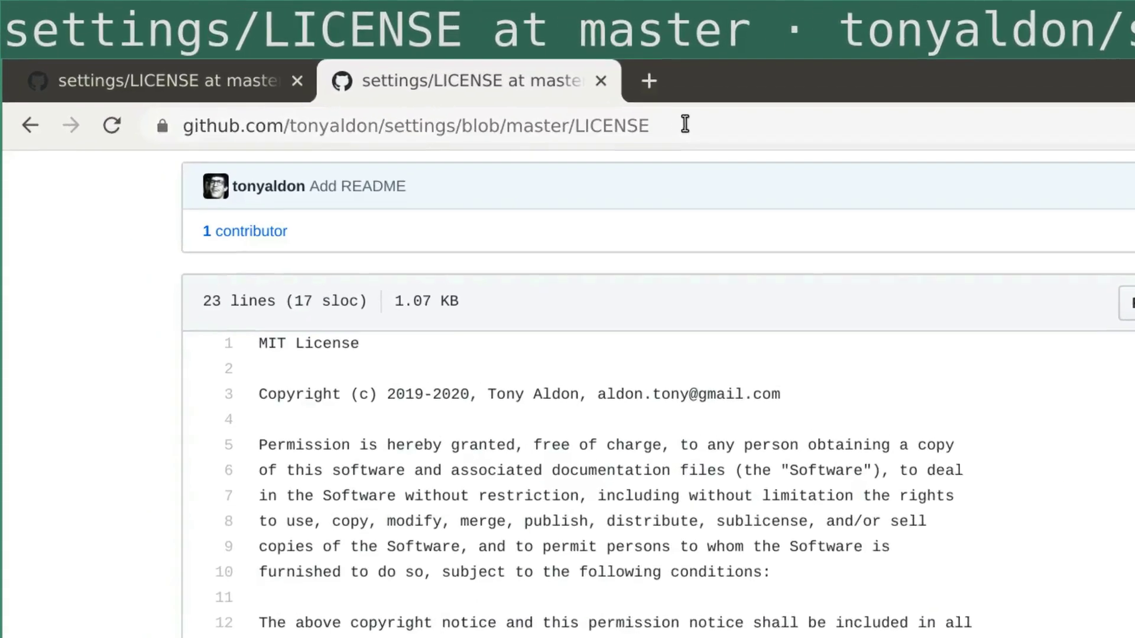
click(485, 90)
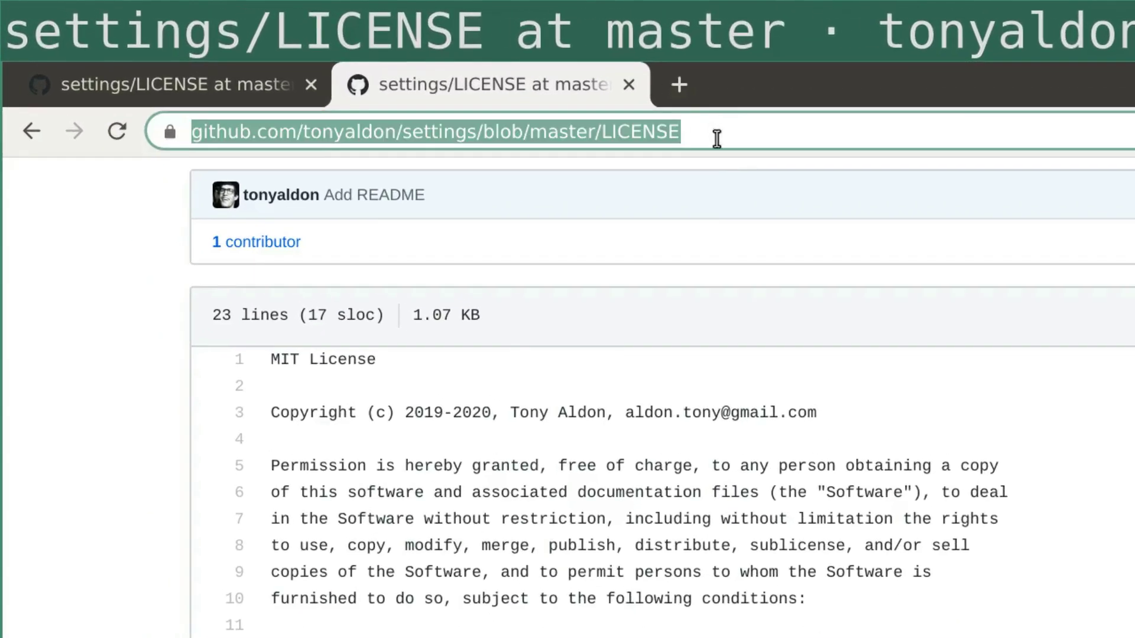
click(753, 247)
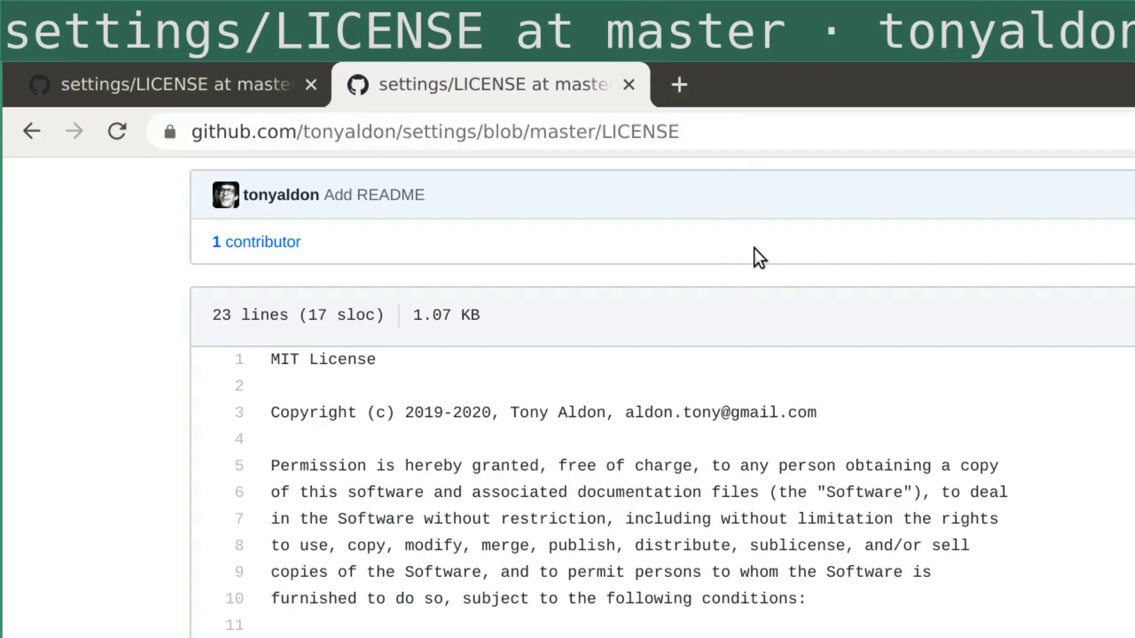
key(p)
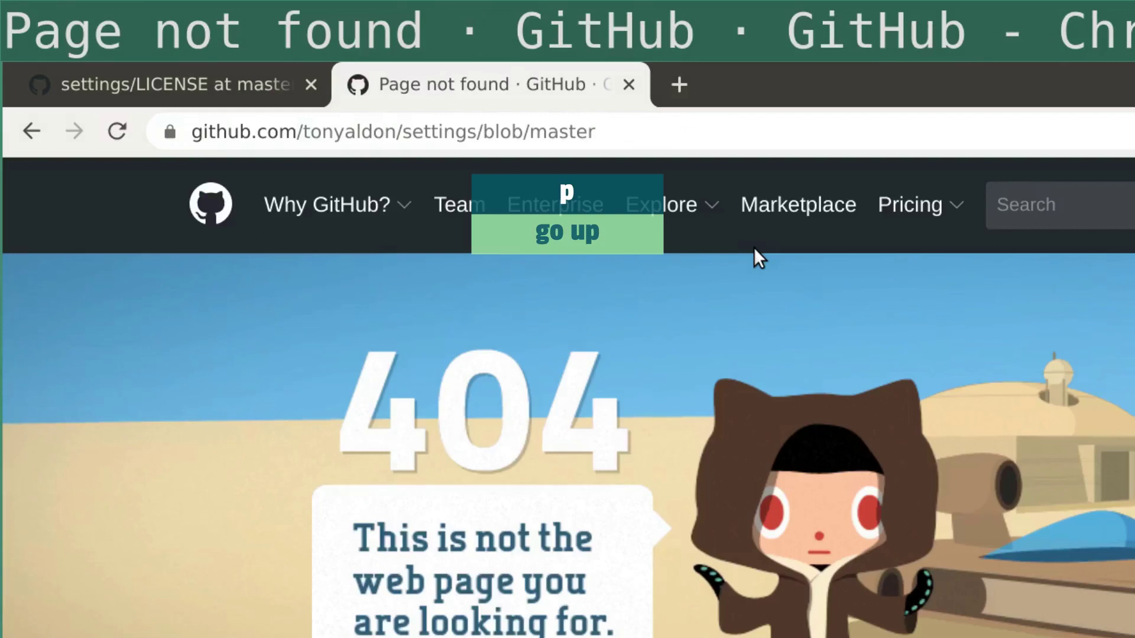
key(p)
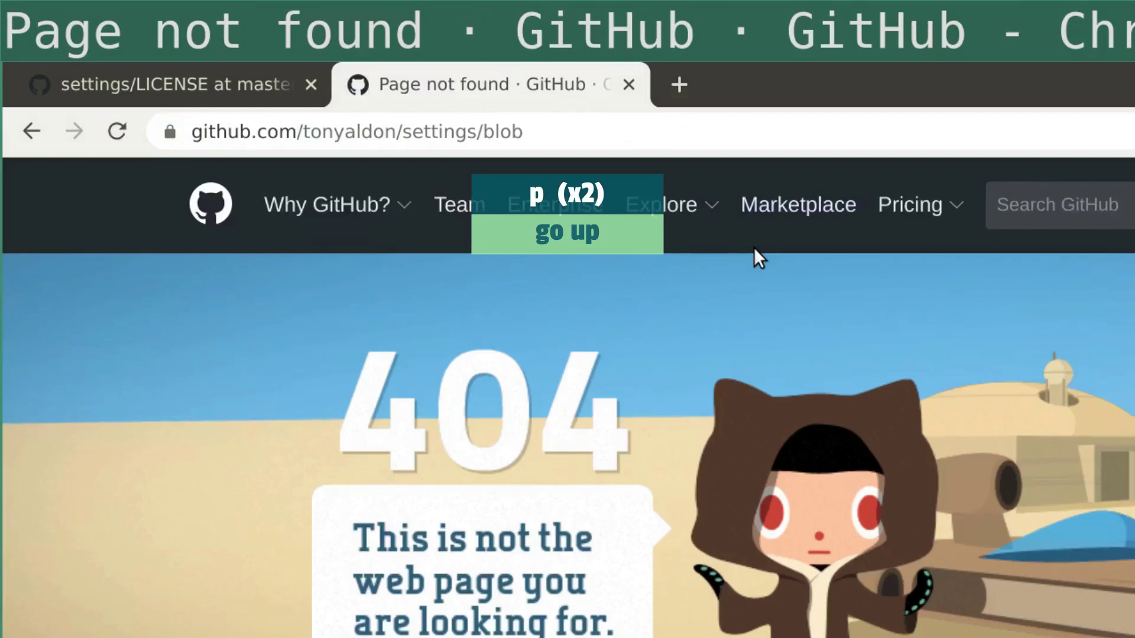
key(p)
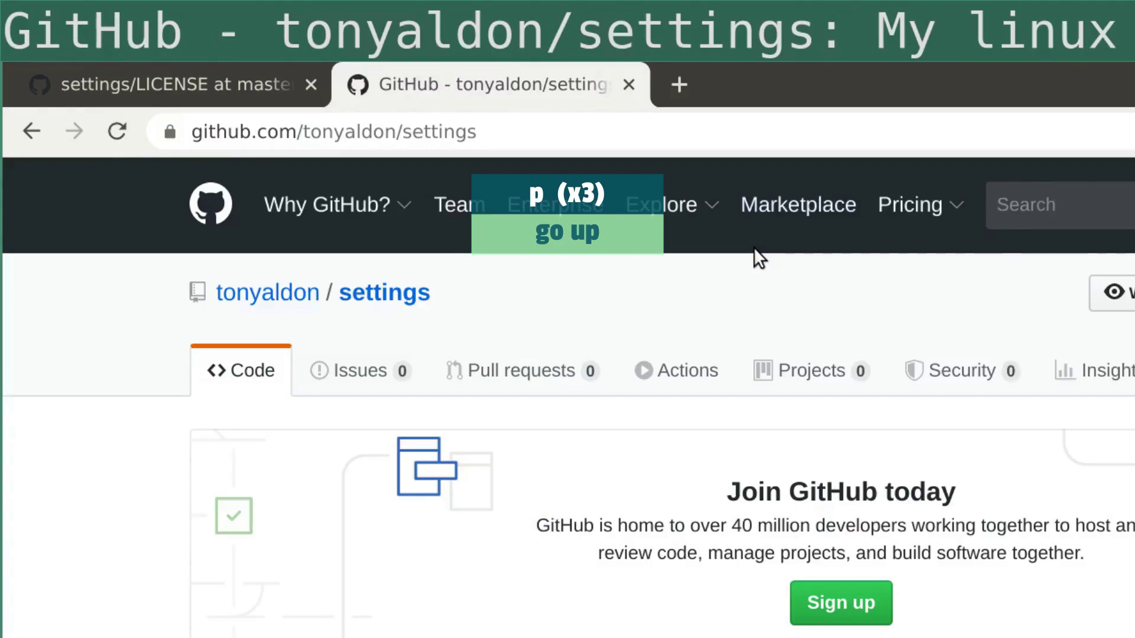
Step: Close the repository tab and jump from the LICENSE page to GitHub's homepage with n
key(ctrl+w)
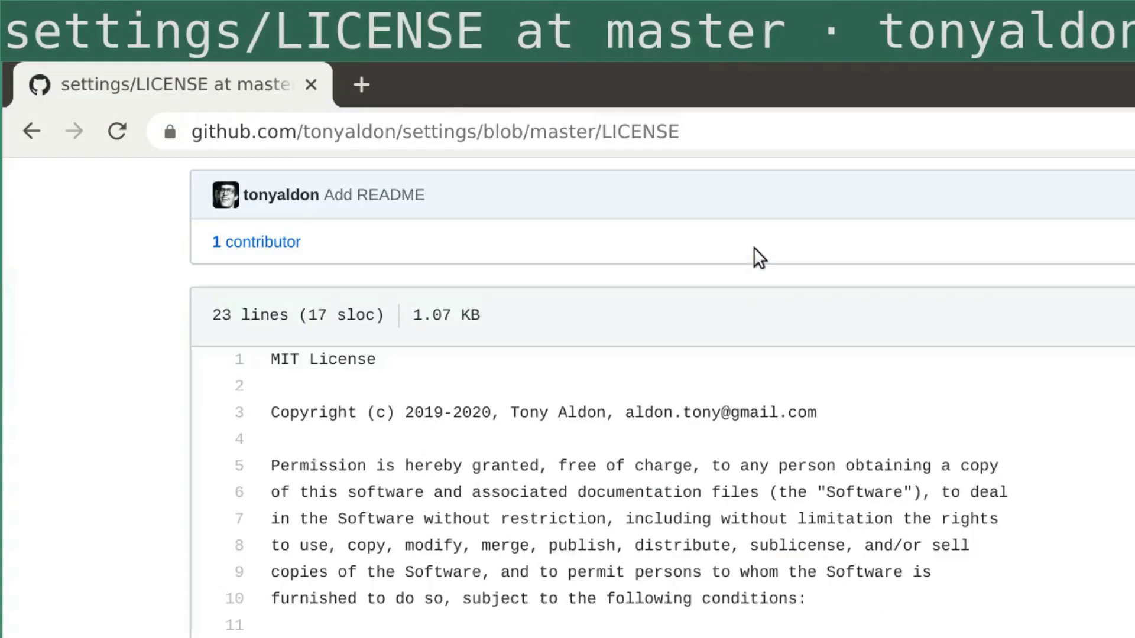
click(728, 124)
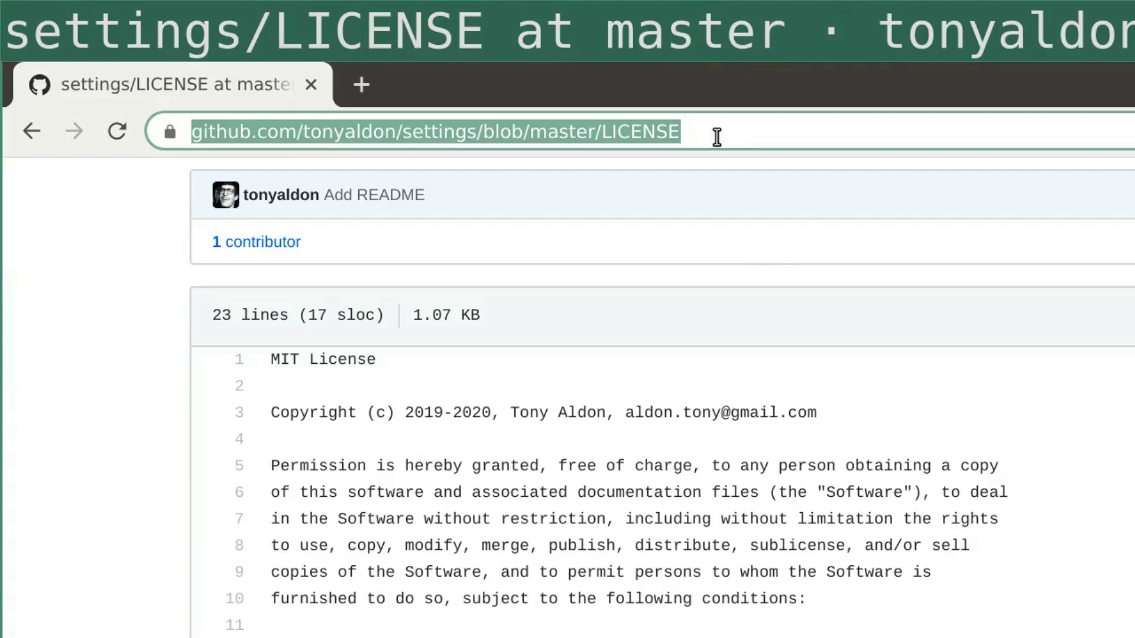
click(776, 245)
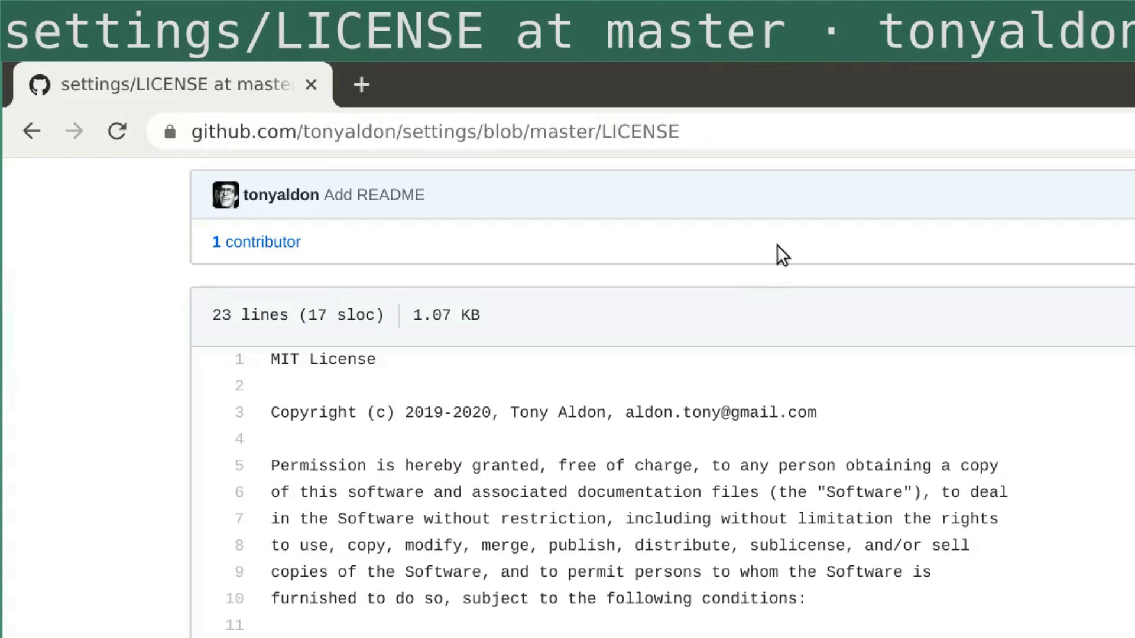
key(n)
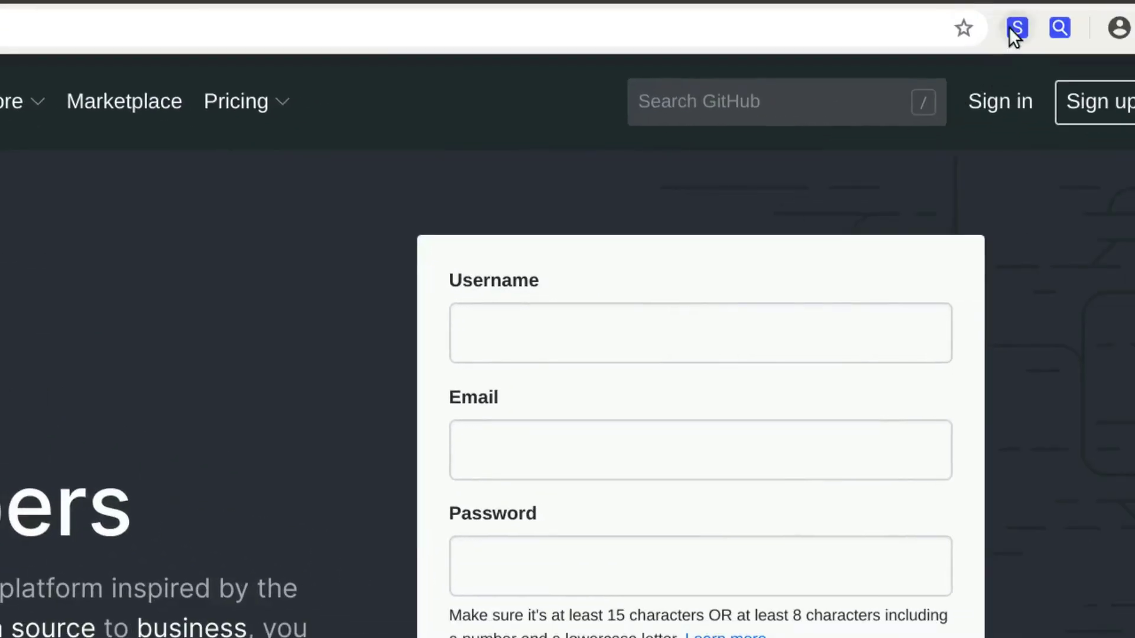
Step: Show Saka Key's Navigation keybindings, then close the current tab with q to reveal Hacker News
click(1012, 28)
mouse_move(1022, 91)
mouse_down()
mouse_move(1026, 197)
mouse_move(1009, 250)
mouse_up()
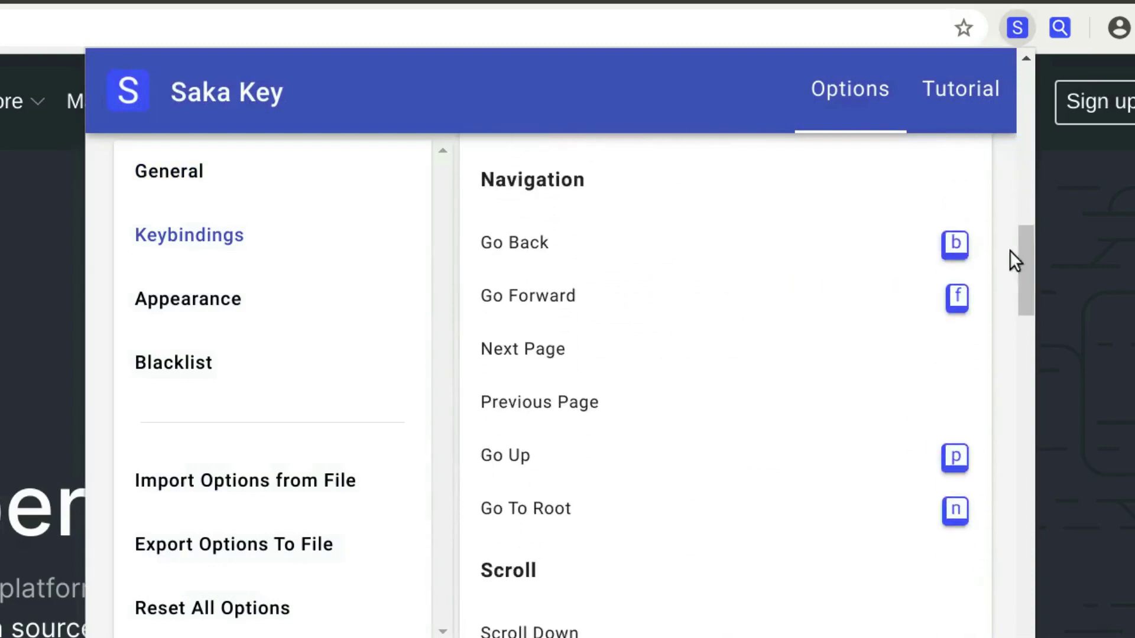
mouse_move(478, 187)
mouse_down()
mouse_move(539, 348)
mouse_move(640, 504)
mouse_up()
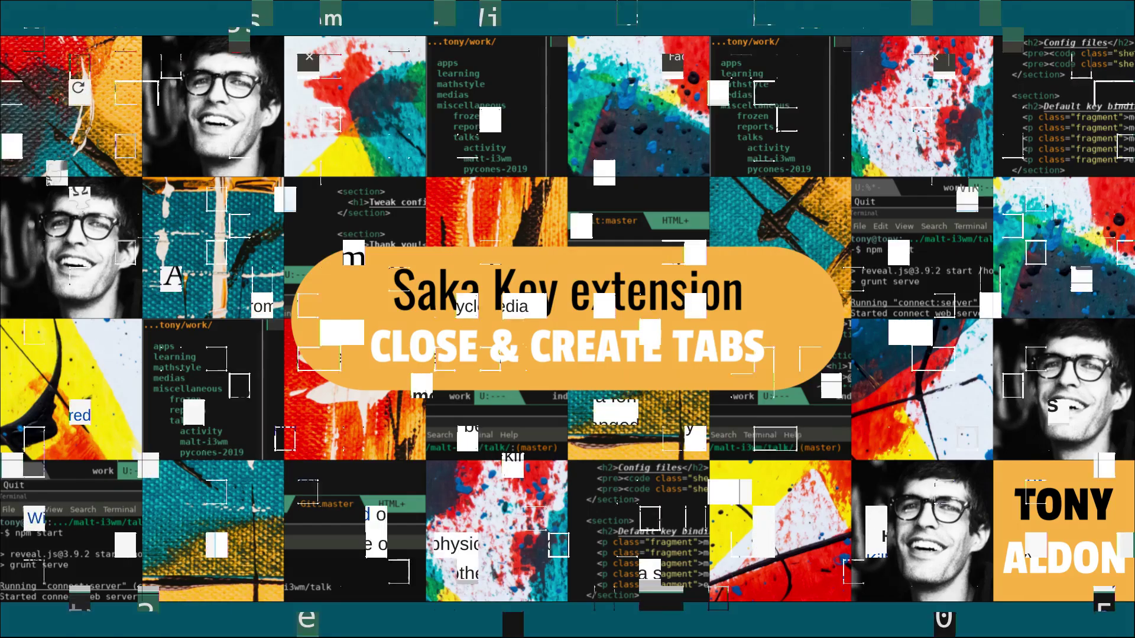
key(q)
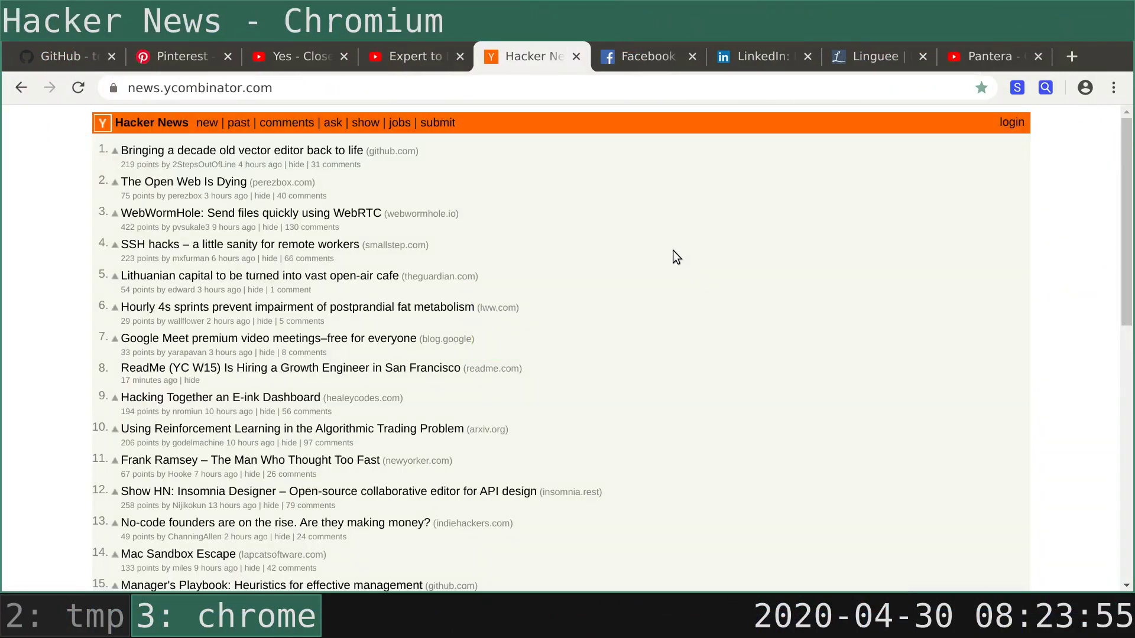
Step: Close all tabs right and left of Hacker News, then open the GitHub profile via tgit
key(alt+bracketright)
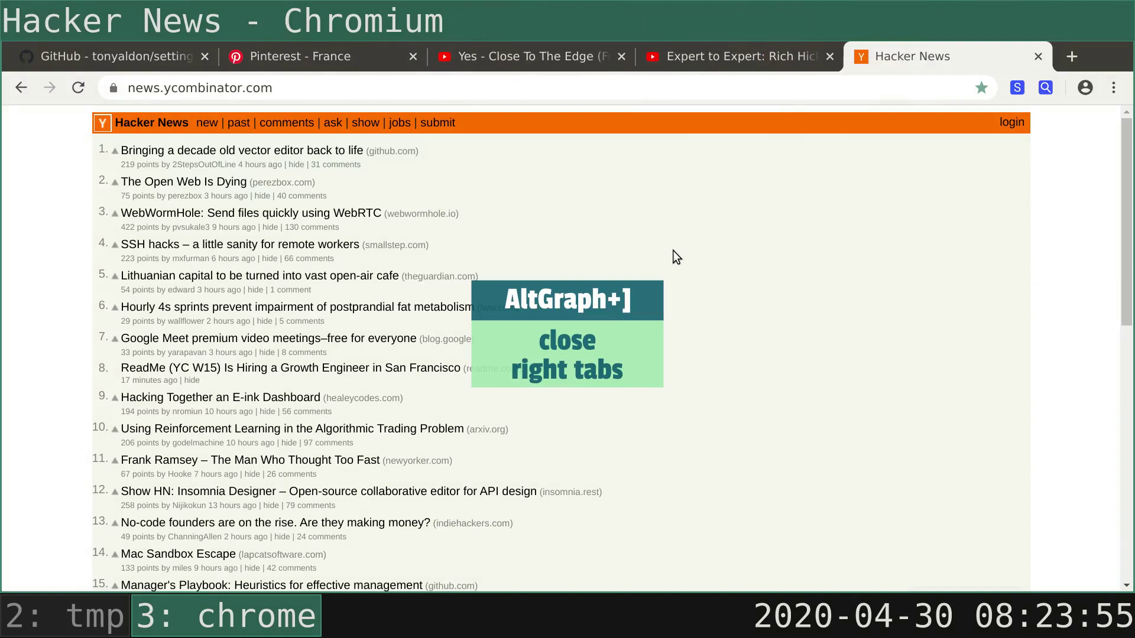
key(alt+bracketleft)
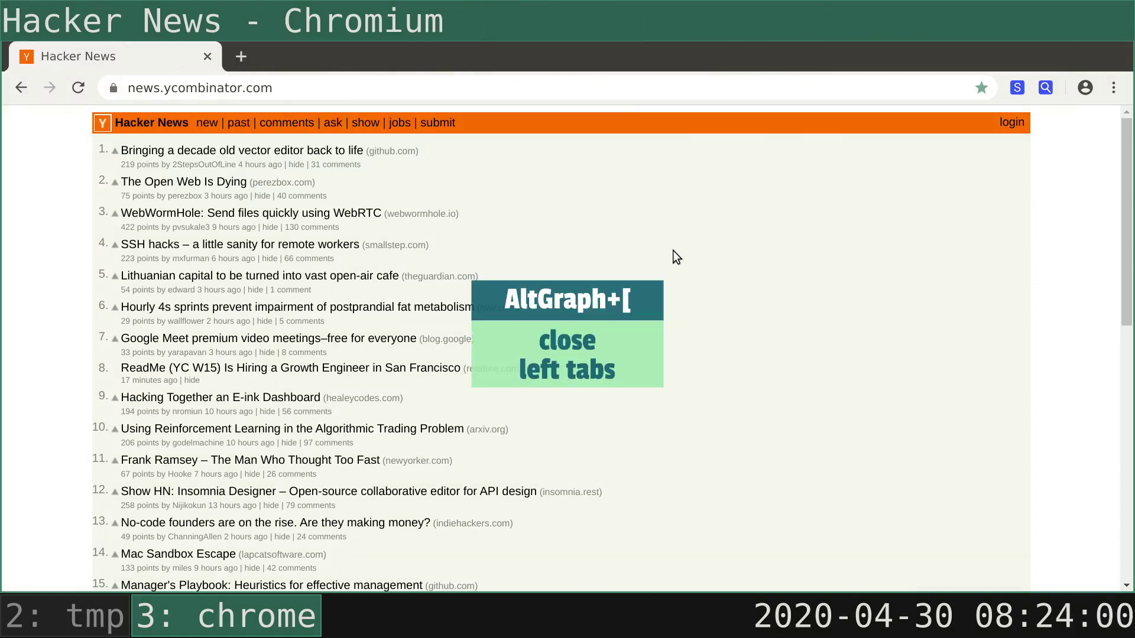
text(t)
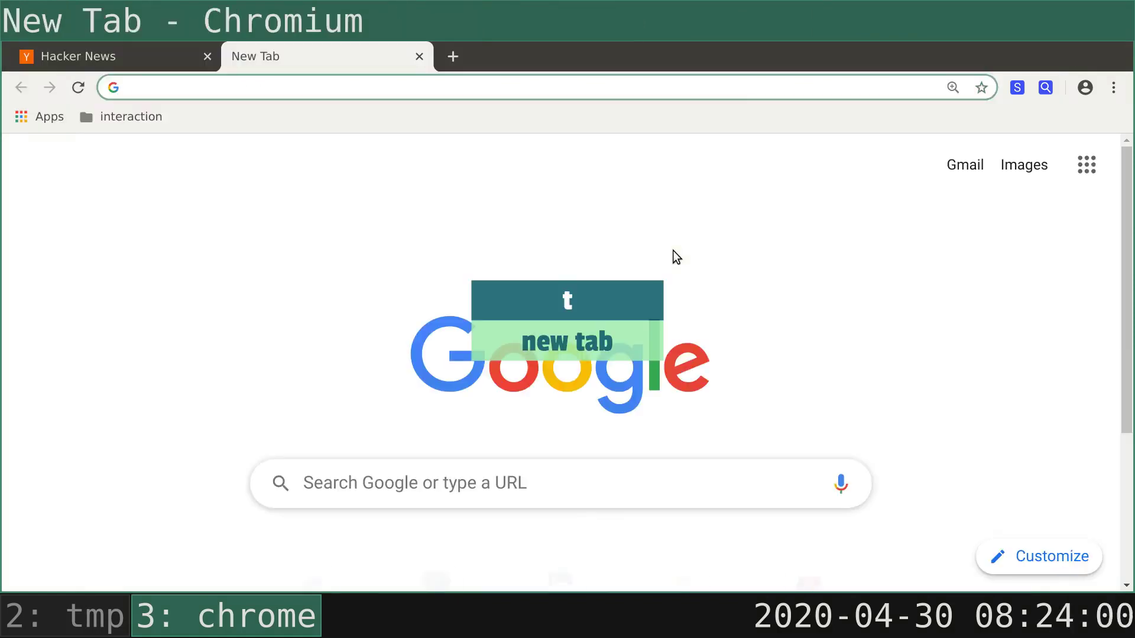
text(git)
key(Return)
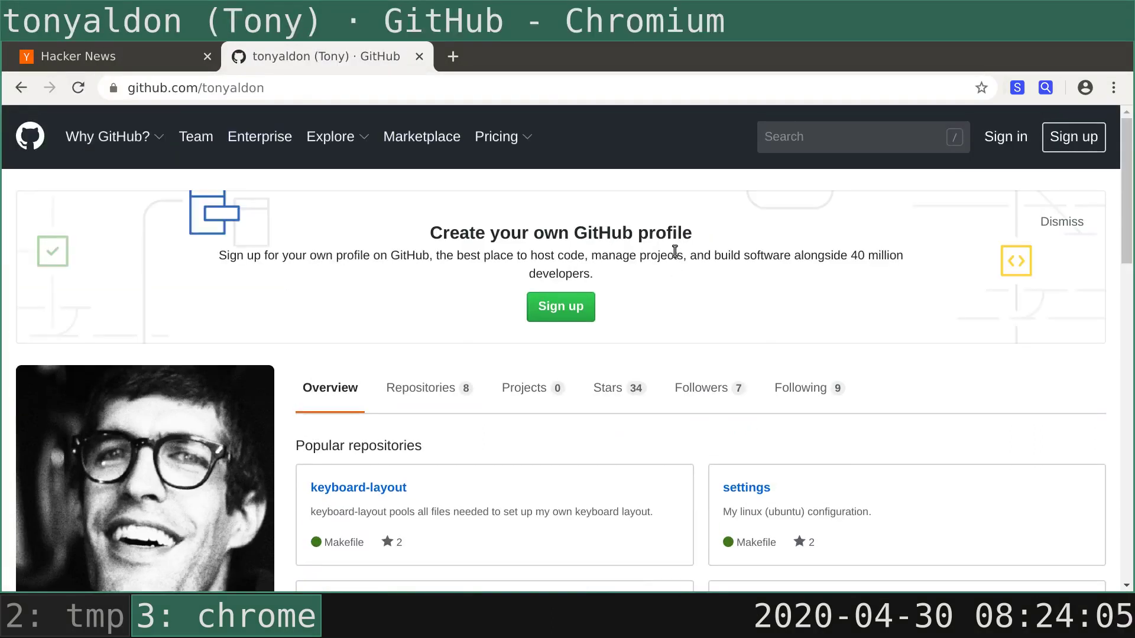
Step: Duplicate the GitHub profile tab with Shift+D and switch between the two copies
key(shift+d)
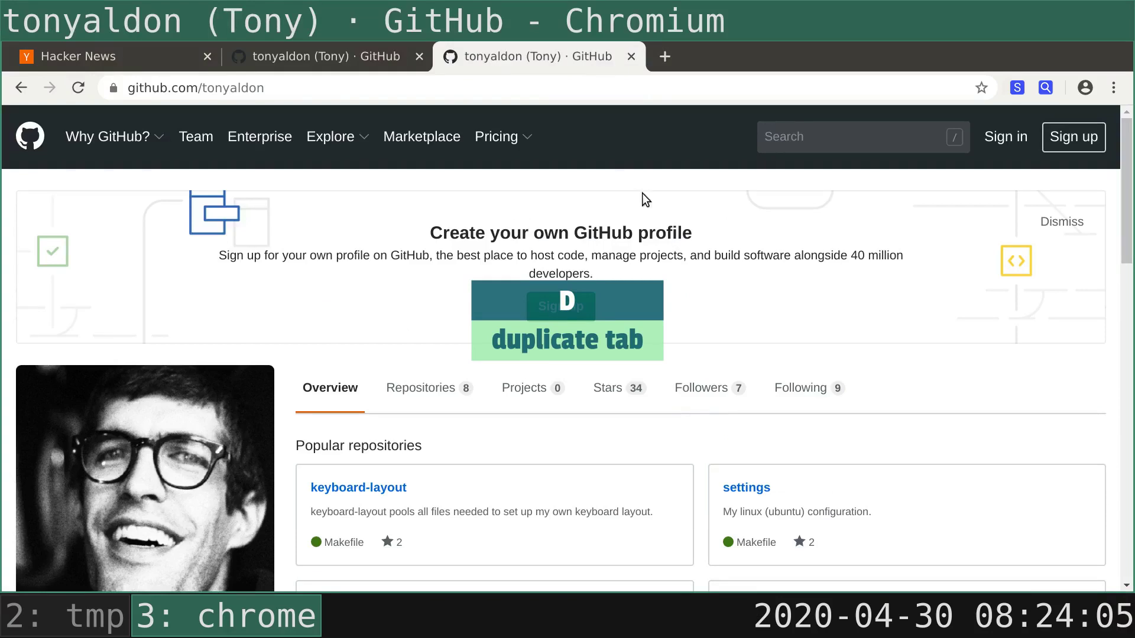
click(356, 64)
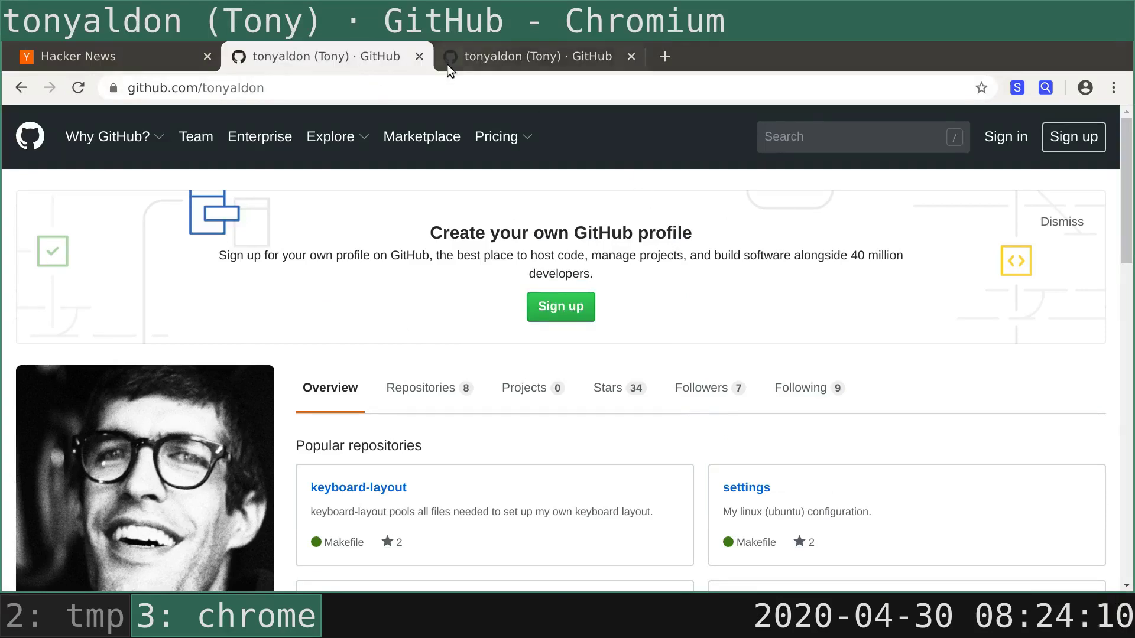
click(493, 62)
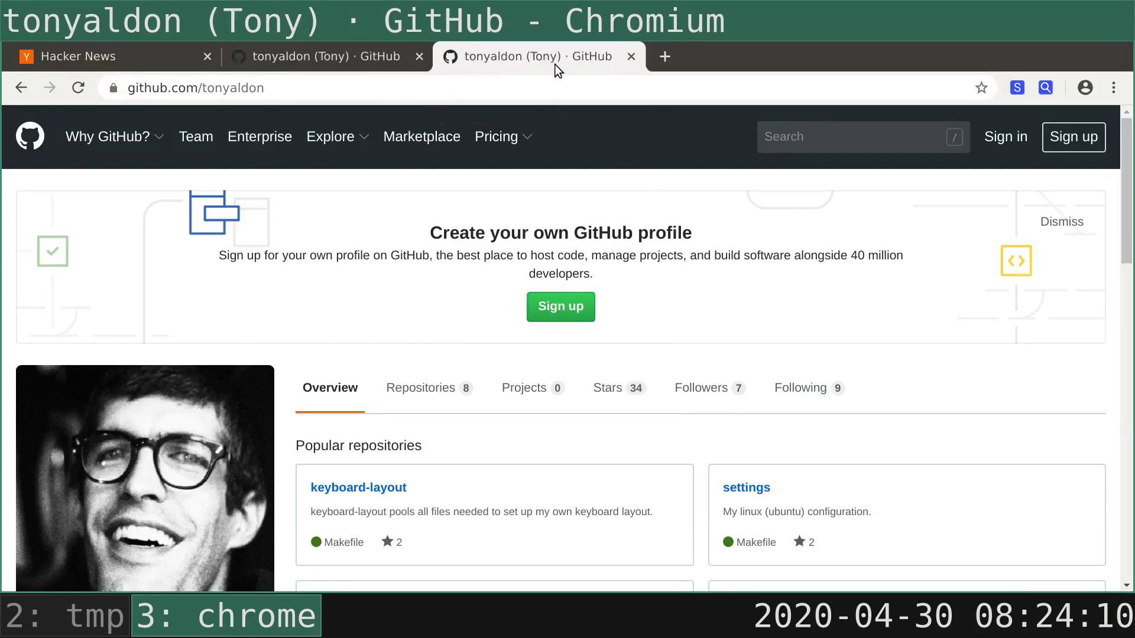
Step: Open Saka Key's options and highlight the Create Tabs and Close Tabs keybindings
click(1017, 89)
mouse_move(1021, 141)
mouse_down()
mouse_move(1016, 272)
mouse_move(987, 368)
mouse_up()
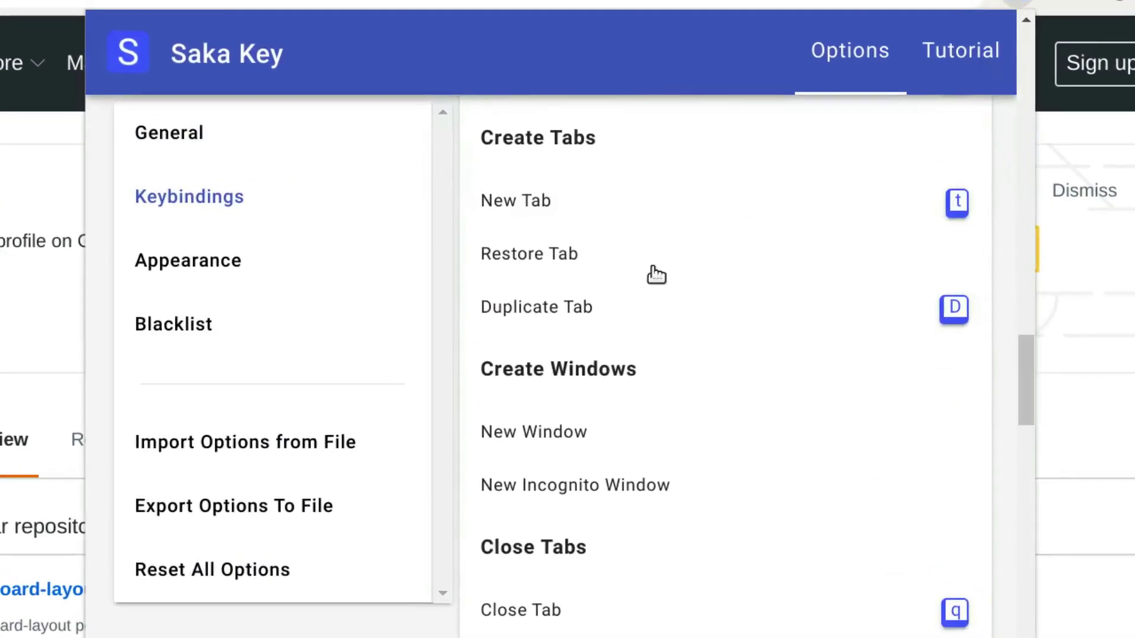
drag(484, 136, 636, 299)
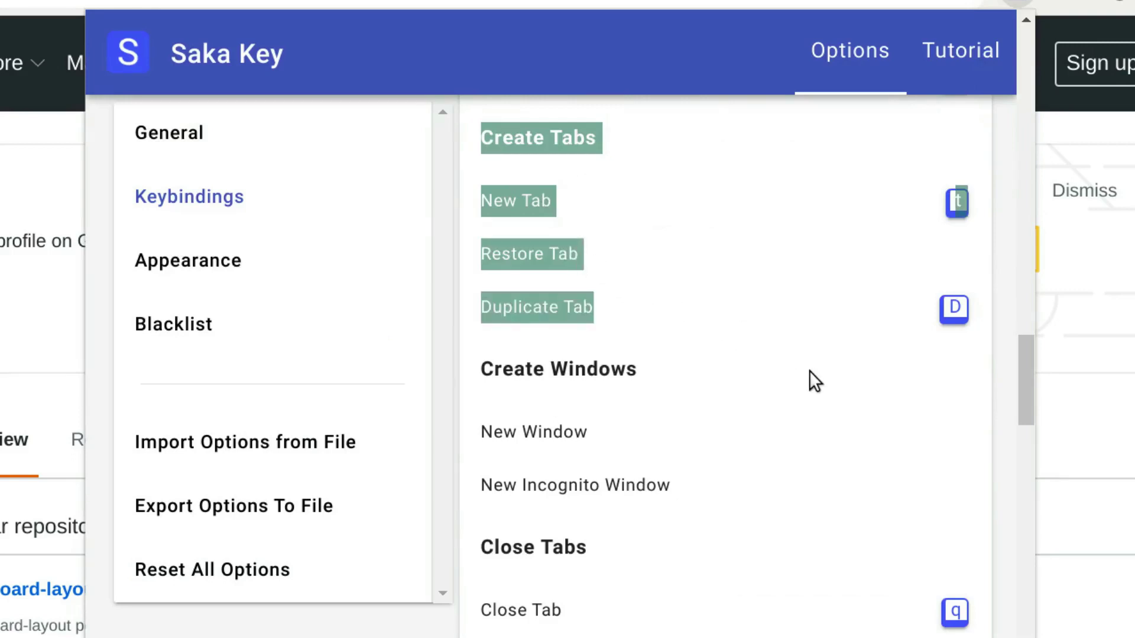
scroll(808, 370, down, 5)
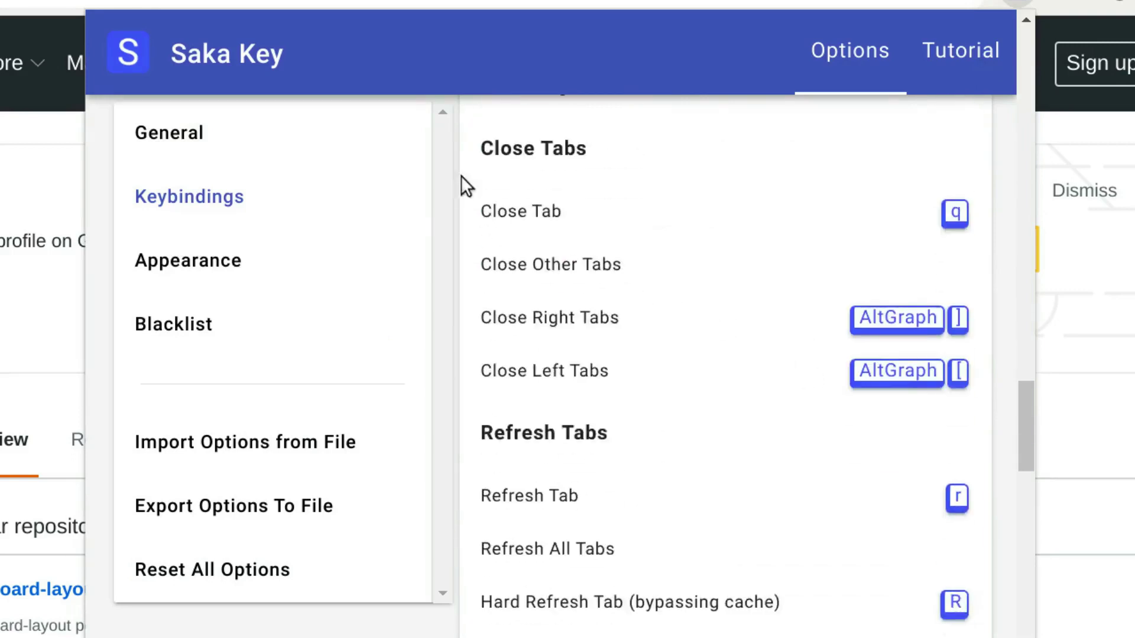
drag(487, 147, 679, 378)
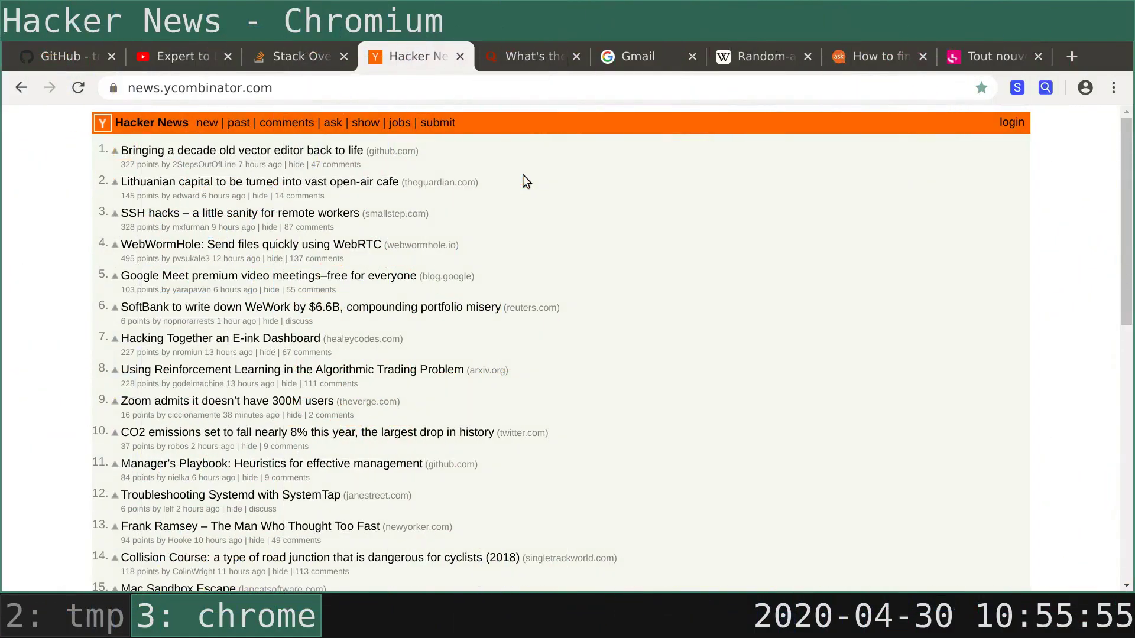
Step: Move next twice (i), previous twice (u), to the last (e) and first (a) tabs, then back to Hacker News
key(i)
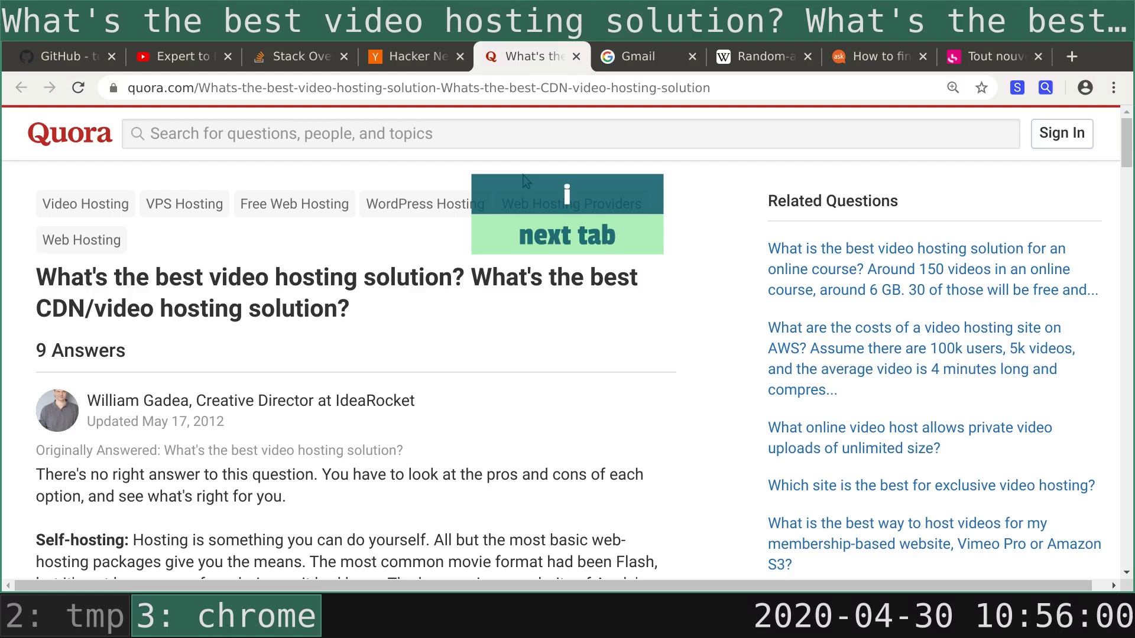
key(i)
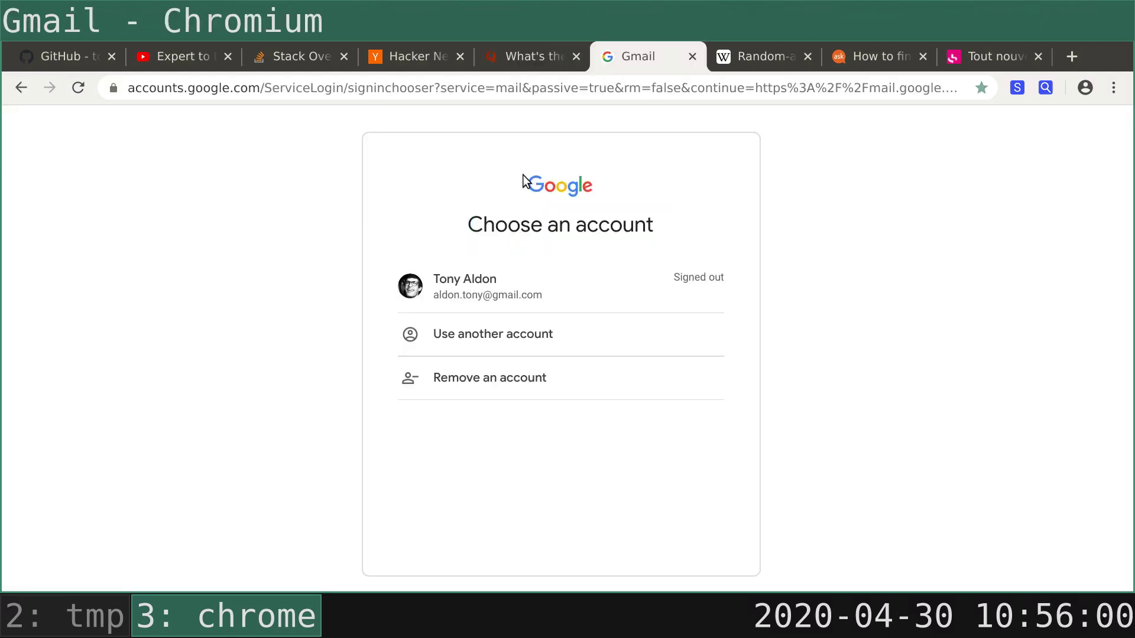
key(u)
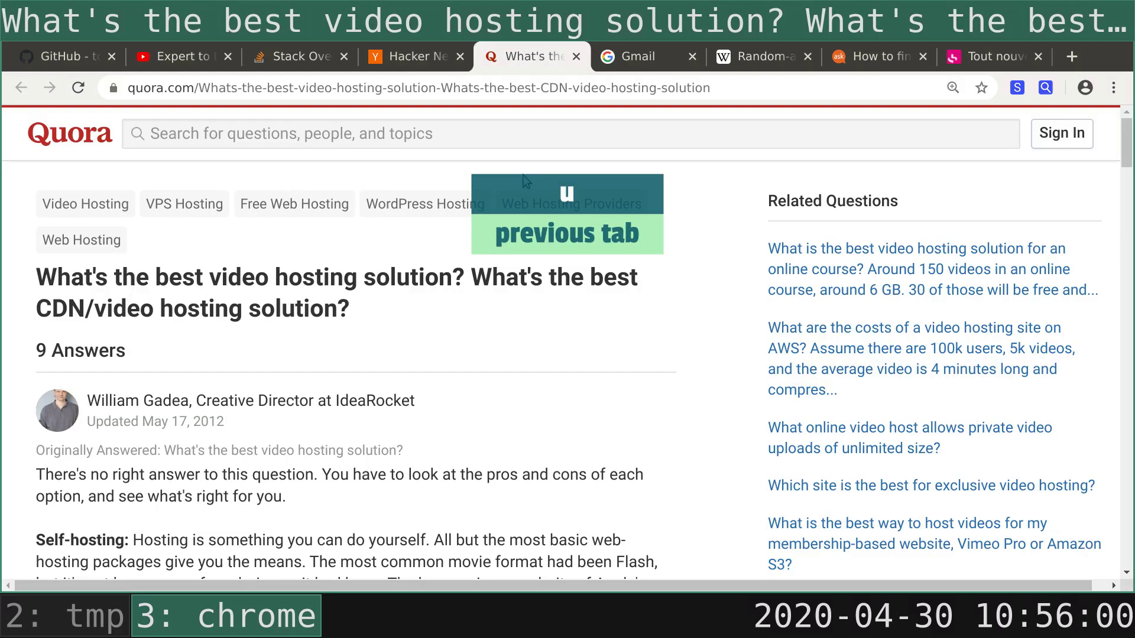
key(u)
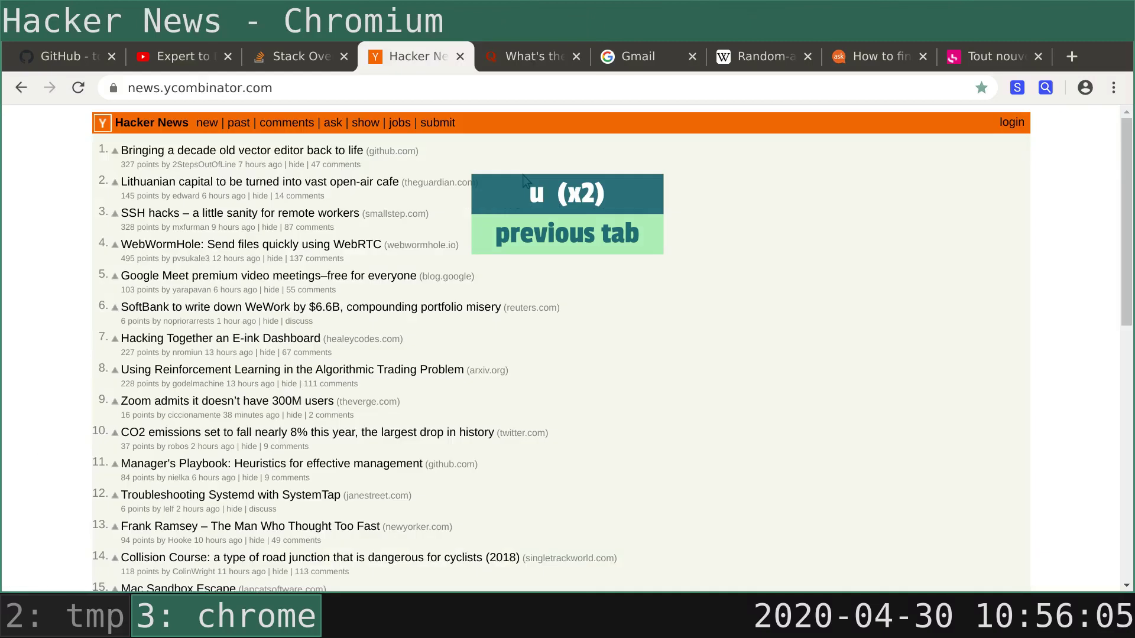
key(e)
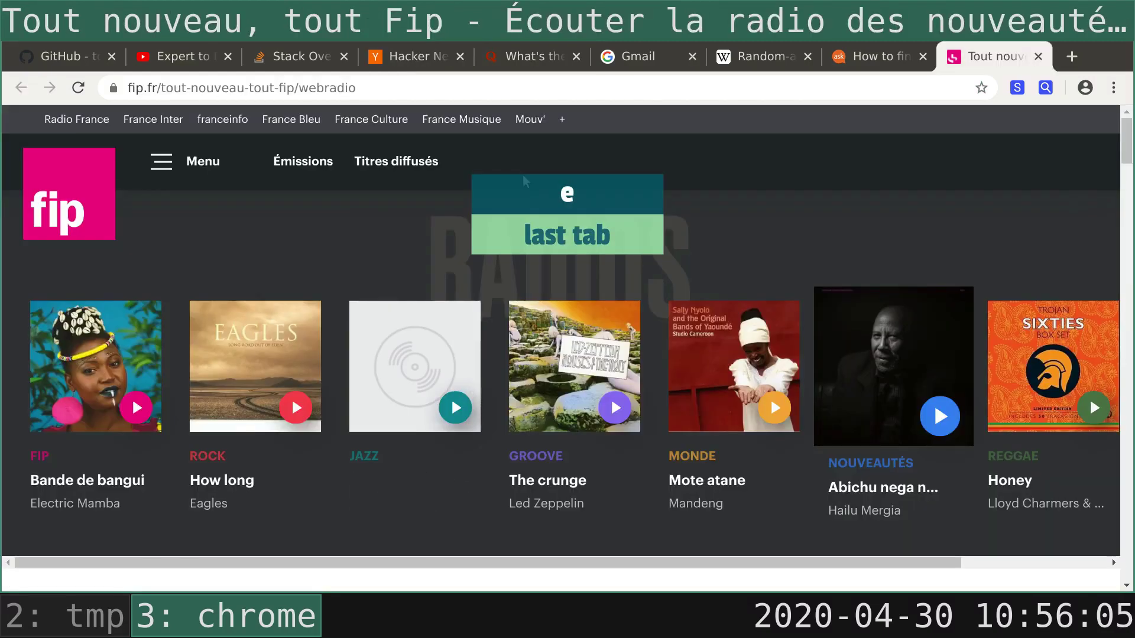
key(a)
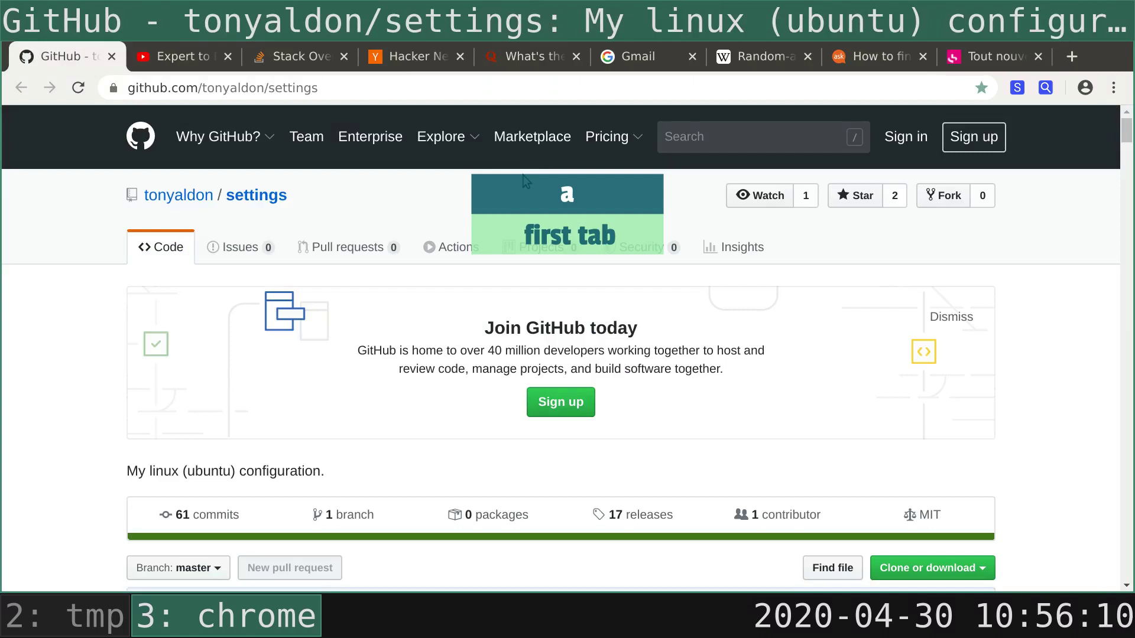
click(418, 66)
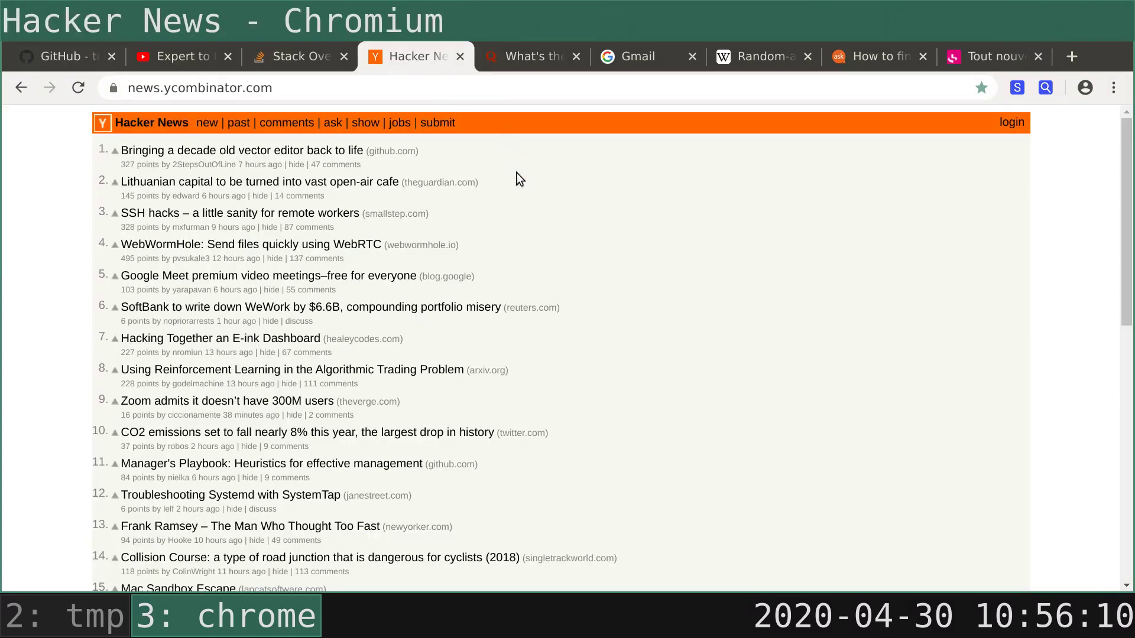
Step: Shift the Hacker News tab two places right with Alt+i, then two places back left with Alt+u
key(alt+i)
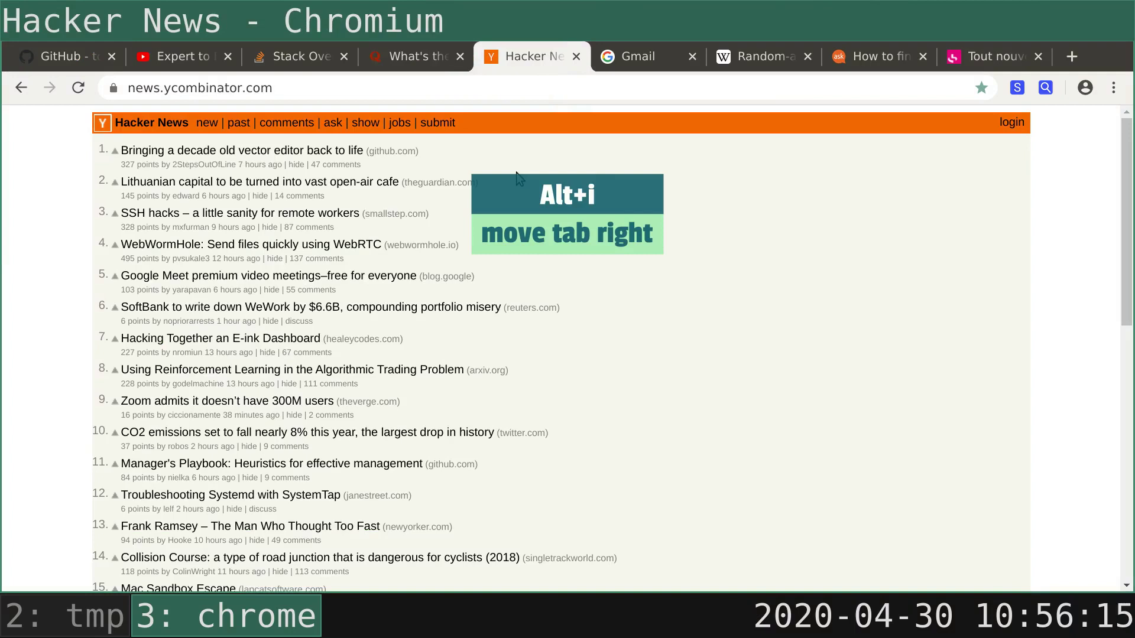
key(alt+i)
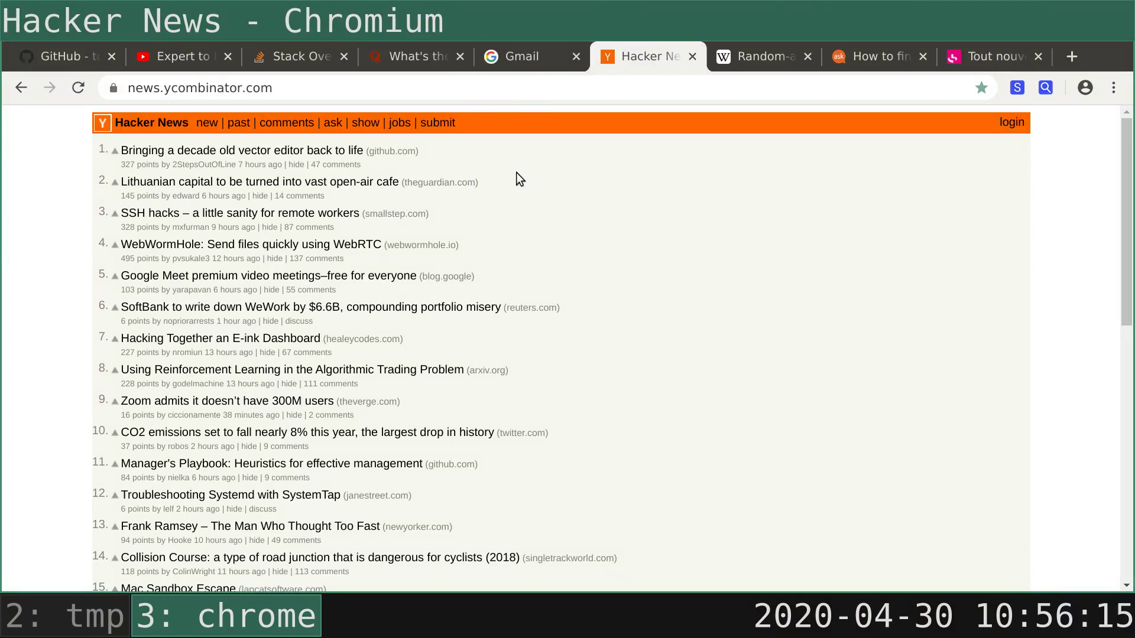
key(alt+u)
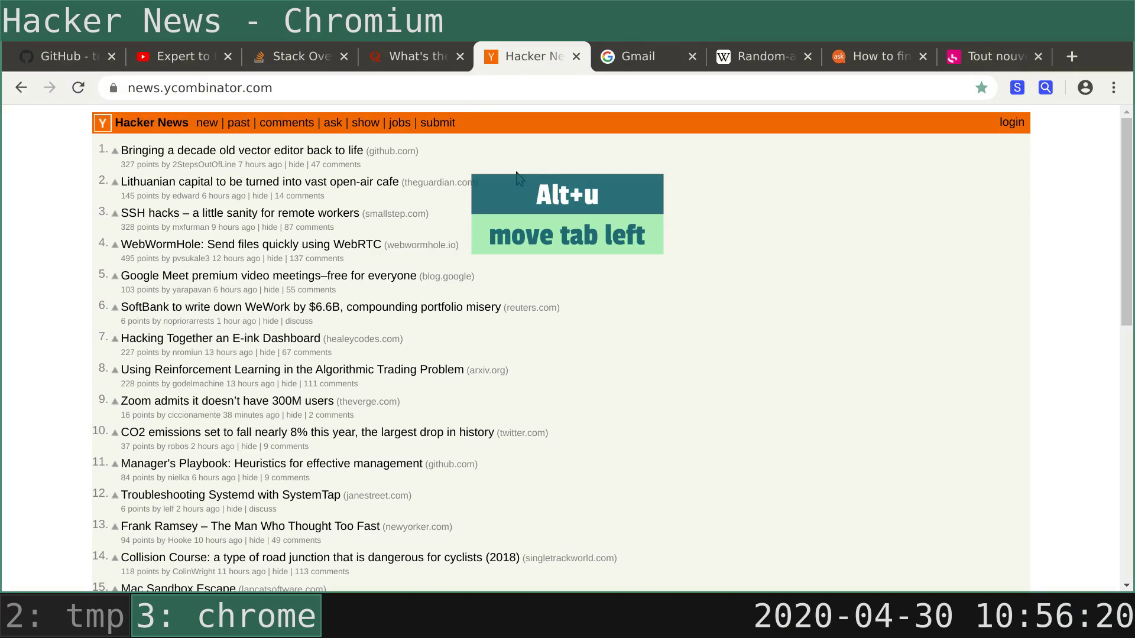
key(alt+u)
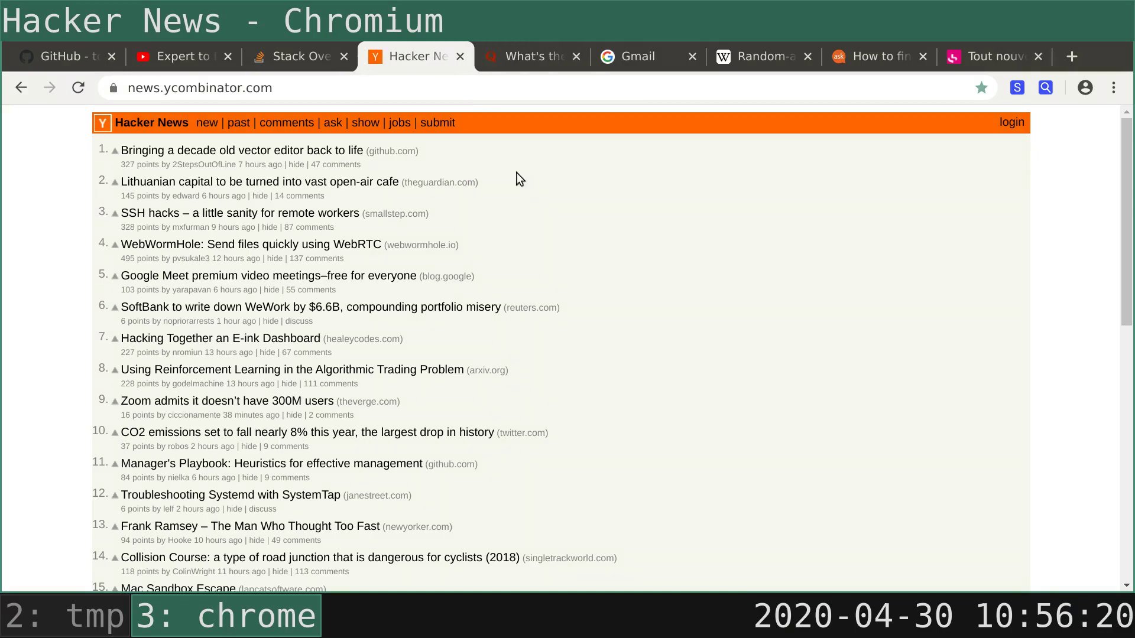
Step: Move the Hacker News tab to the end, then the front, then into a separate window, and close it
key(alt+e)
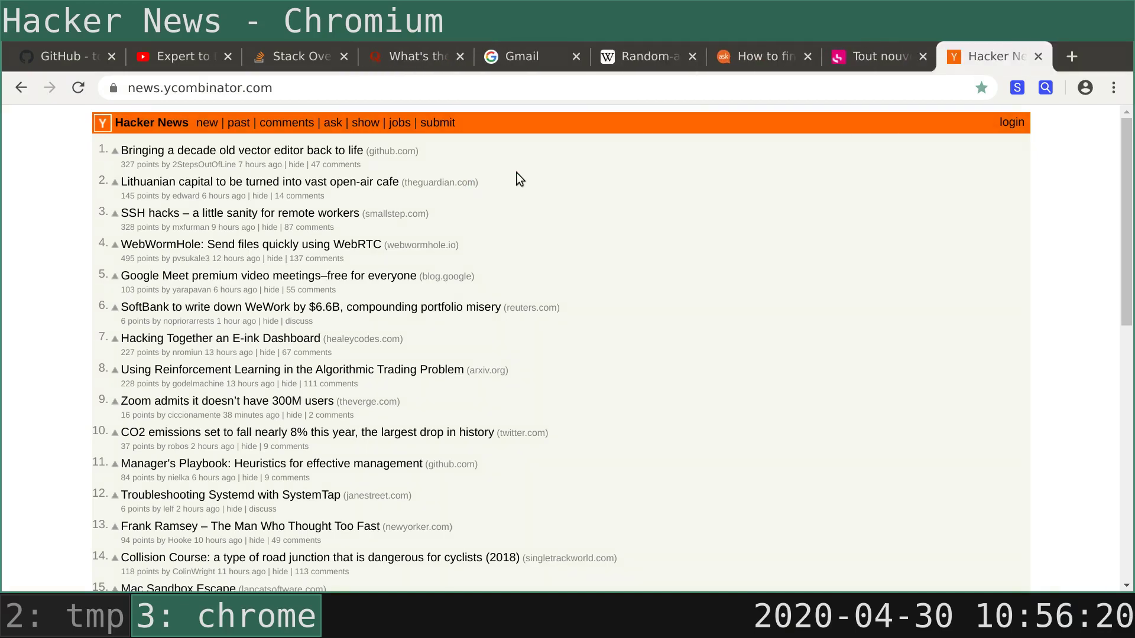
key(alt+a)
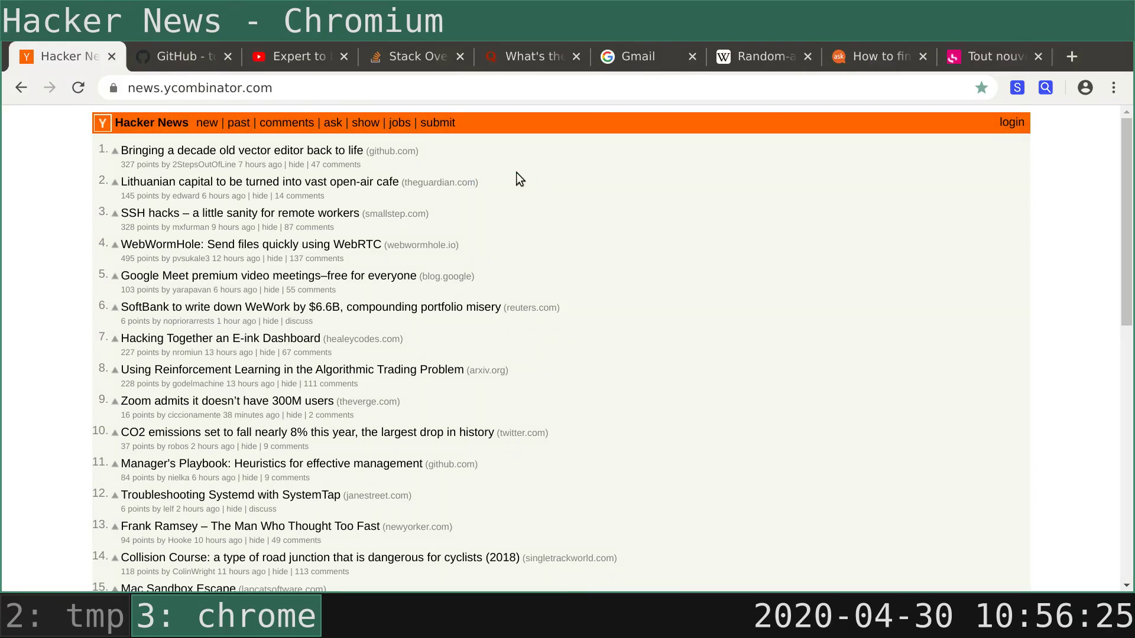
key(alt+o)
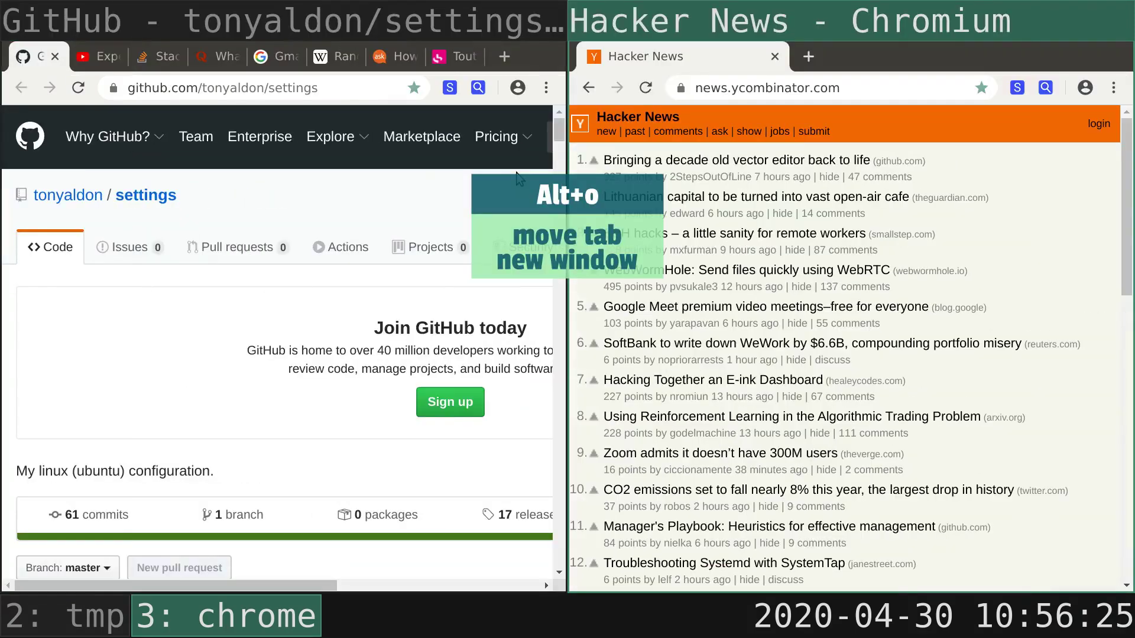
key(ctrl+w)
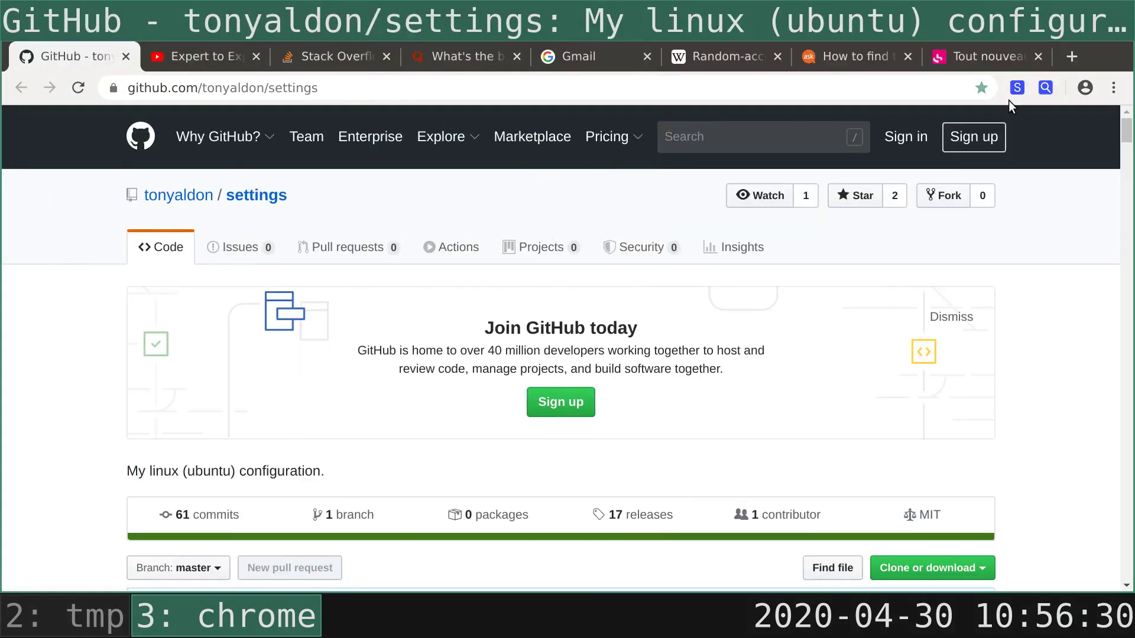
Step: Show Saka Key's options and highlight the Switch Tabs (i, u, a, e) and Move Tabs (alt-u to alt-o) keybindings
click(1016, 91)
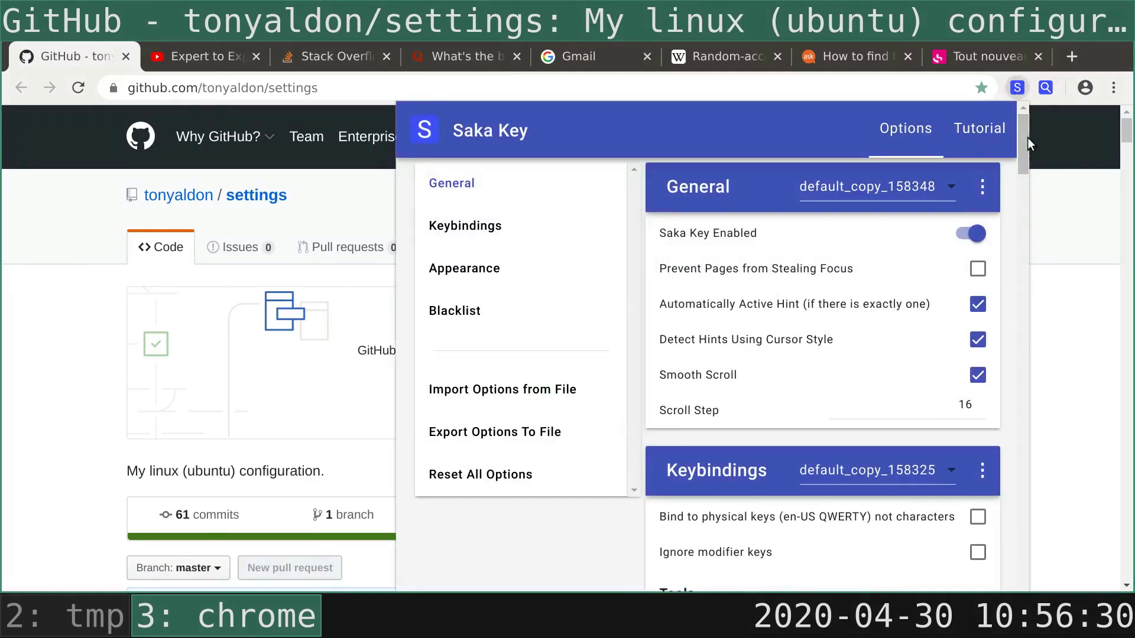
drag(1022, 135, 1016, 422)
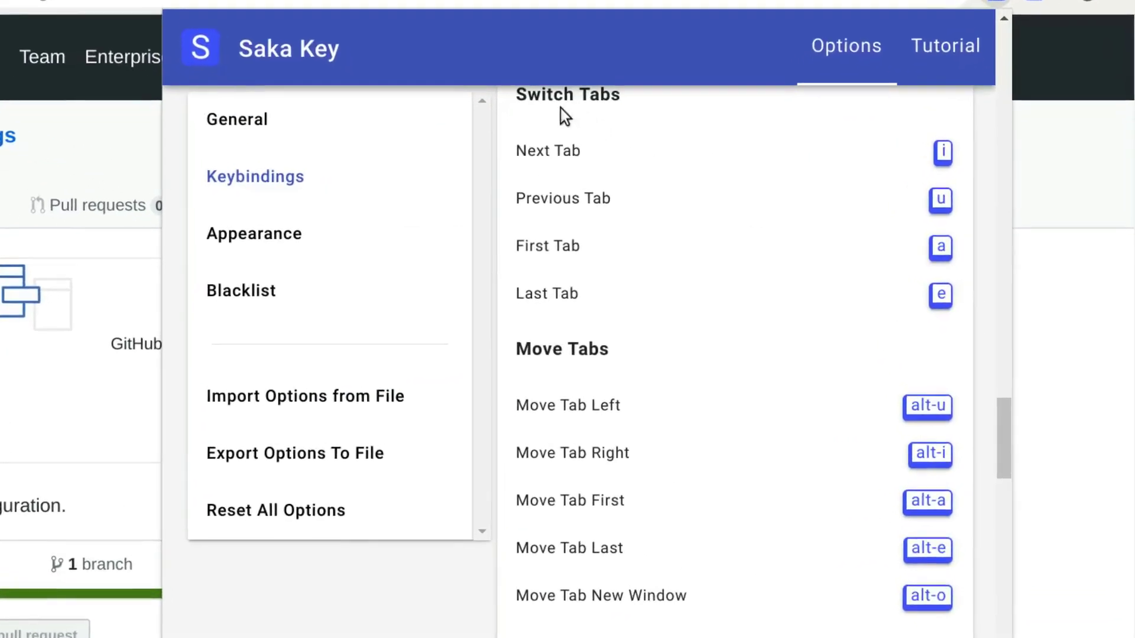
mouse_move(483, 91)
mouse_down()
mouse_move(577, 229)
mouse_move(595, 278)
mouse_up()
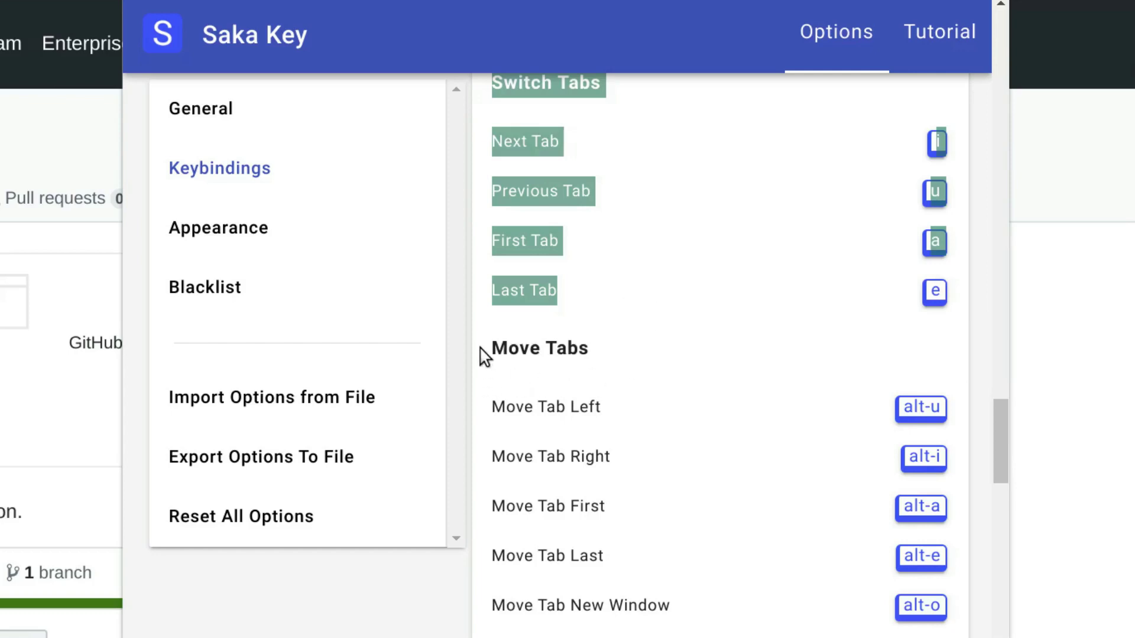
mouse_move(493, 348)
mouse_down()
mouse_move(628, 612)
mouse_move(671, 603)
mouse_move(693, 562)
mouse_up()
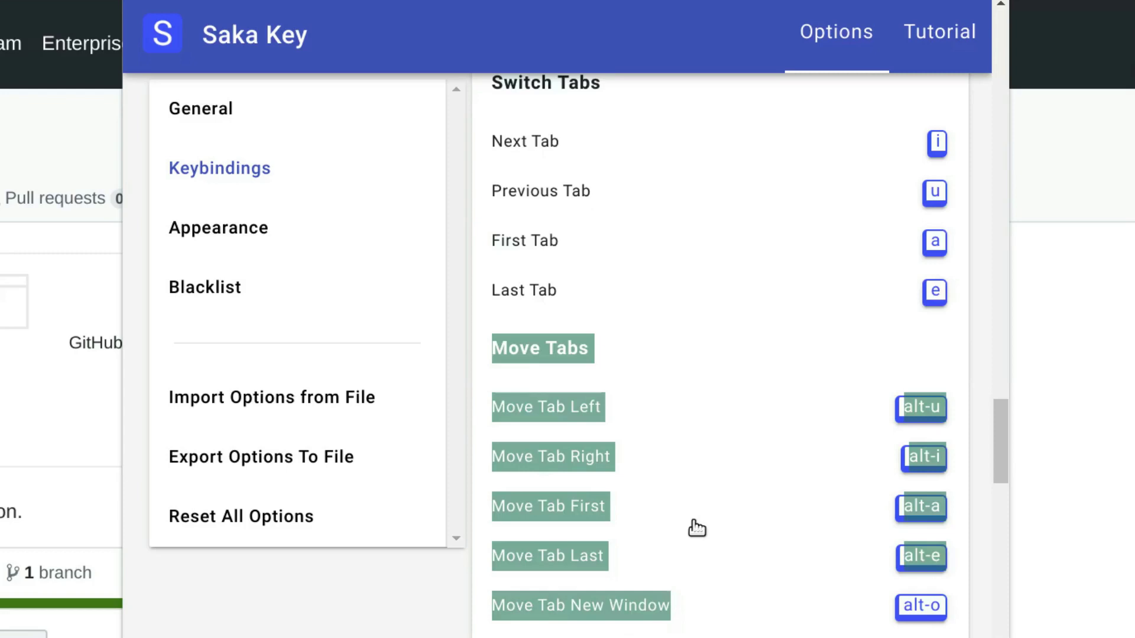